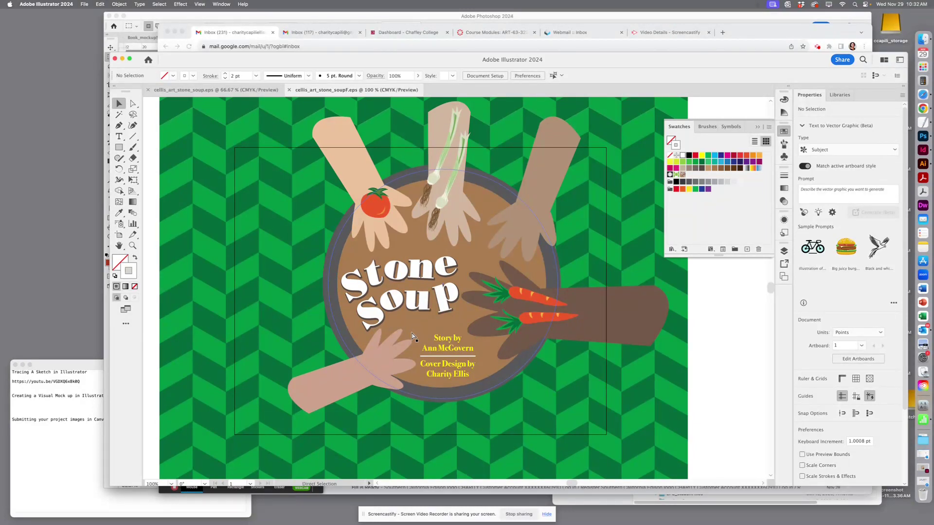
Step: Zoom and pan around the Stone Soup cover artwork to inspect its details
key(super+minus)
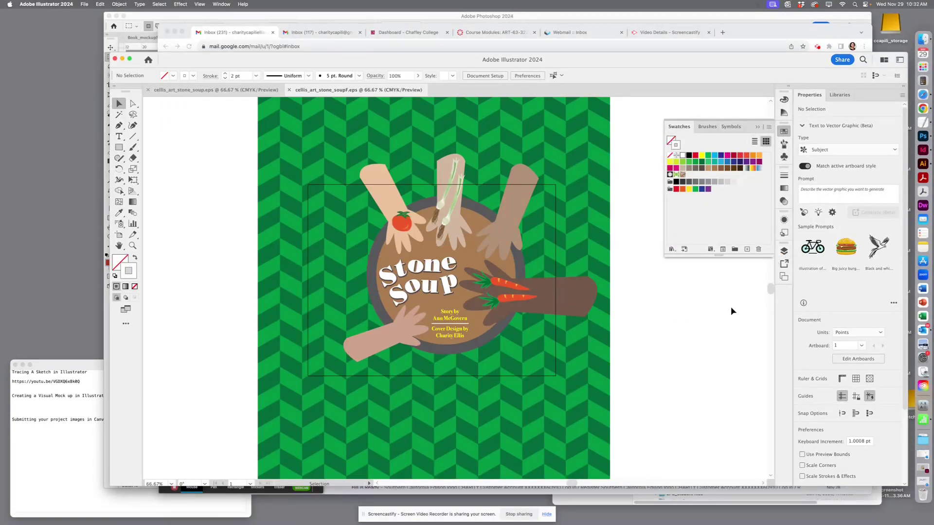
drag(423, 335, 437, 350)
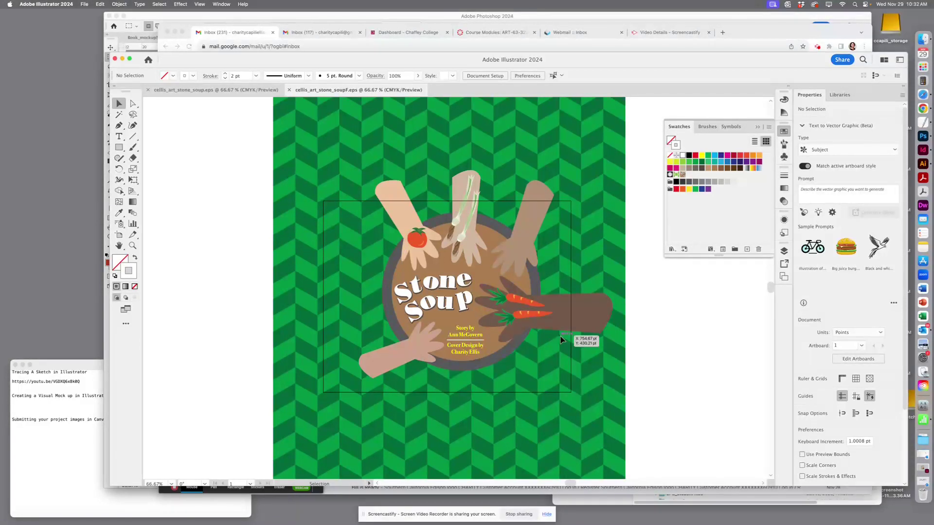
key(super+equal)
key(super+equal)
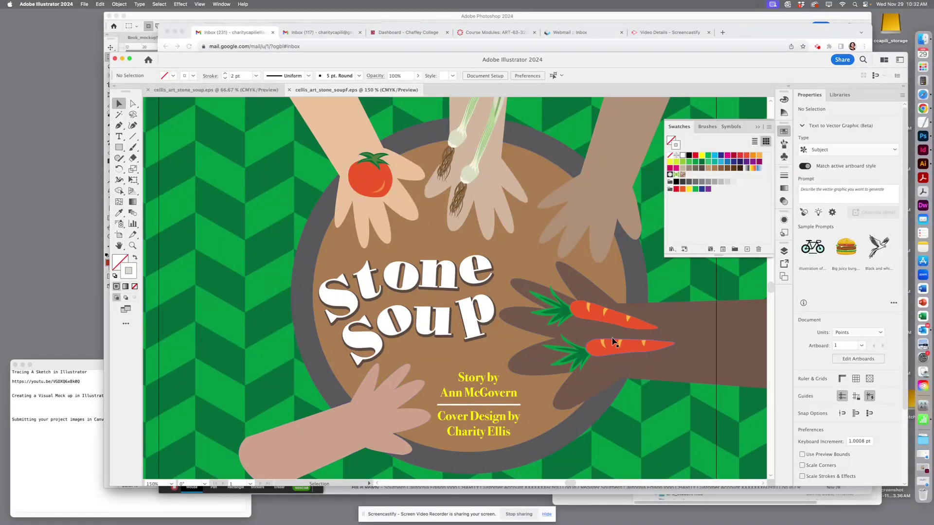
key(a)
key(super+minus)
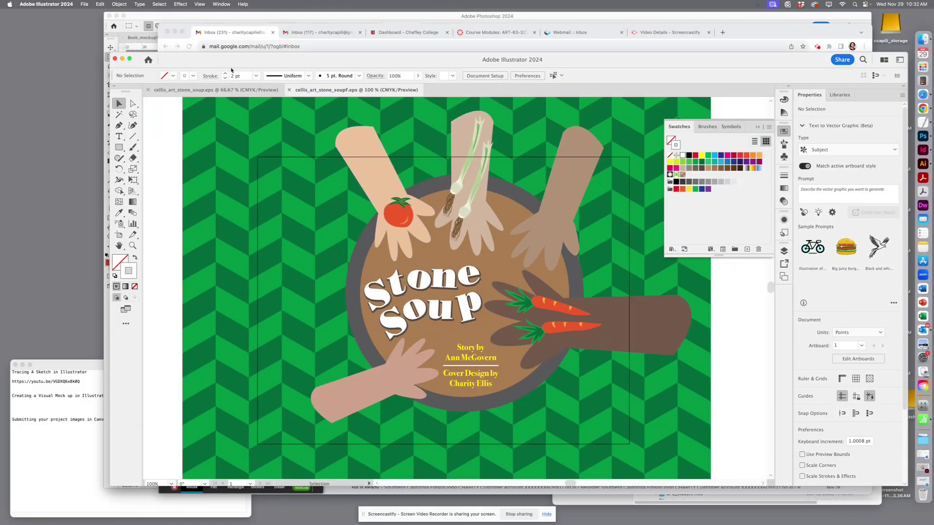
Step: Save a local copy as cellis_art_stone_soupFINAL.eps, accepting the default EPS options
click(84, 5)
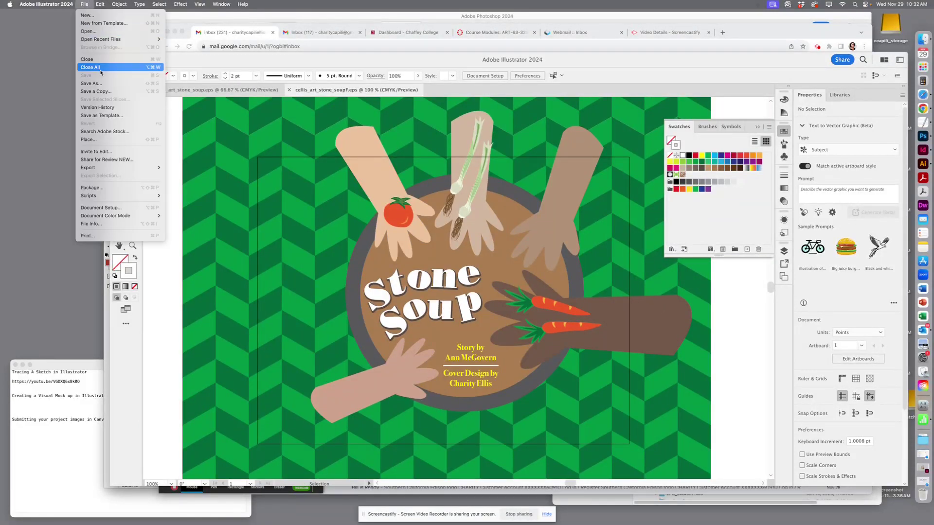
click(112, 85)
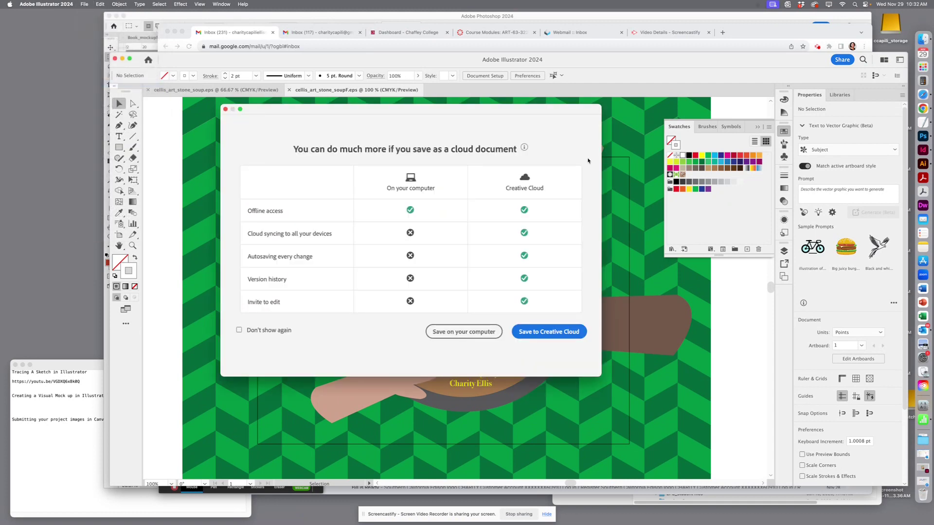
click(463, 332)
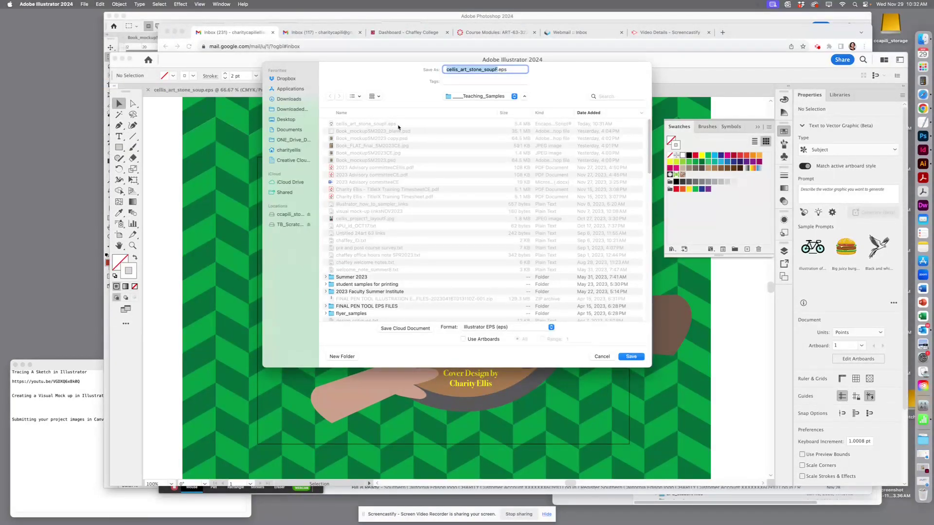
click(496, 70)
text(FINAL)
click(631, 357)
click(575, 397)
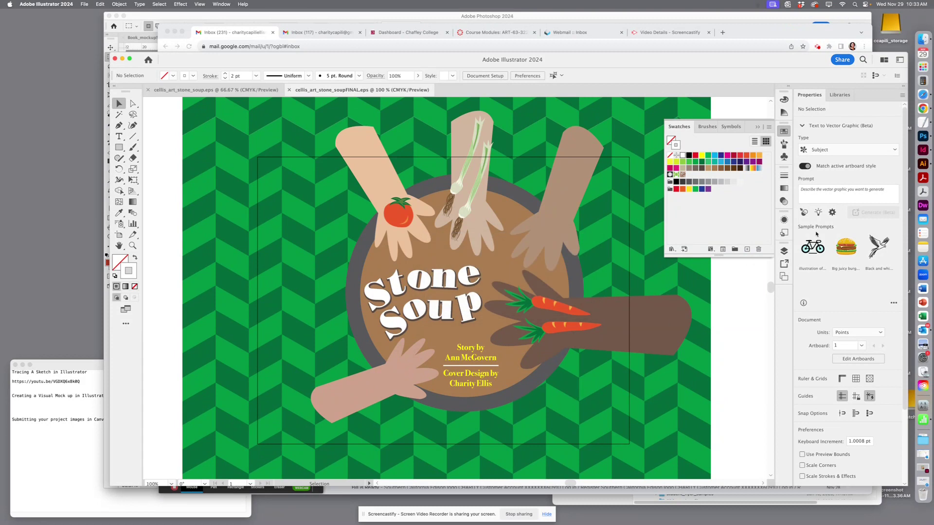
Step: Open cellis_art_stone_soupFINAL.eps from Teaching_Samples in Photoshop, rasterized at 300 ppi
click(924, 137)
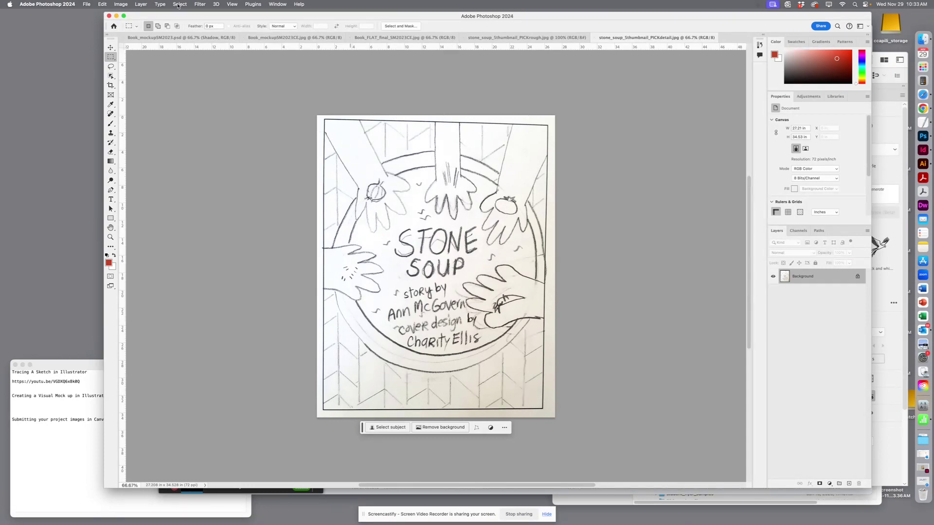
click(87, 5)
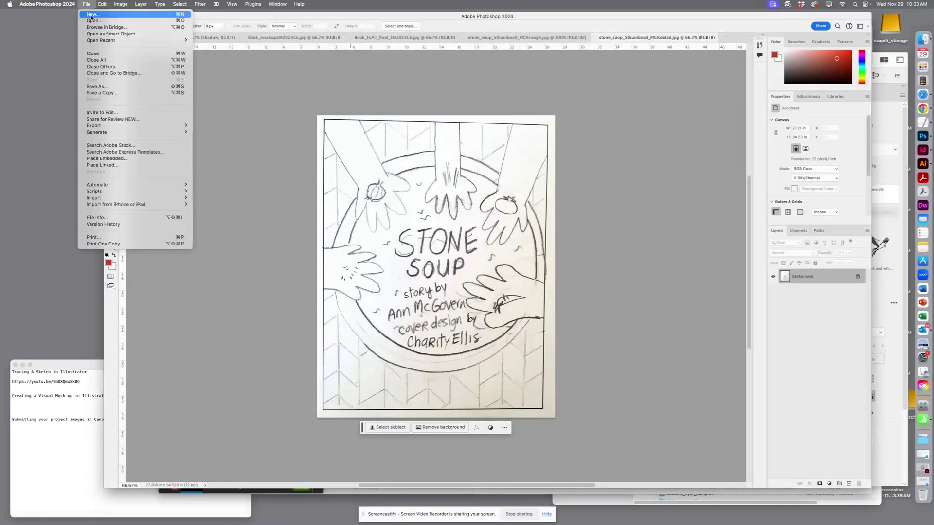
click(92, 21)
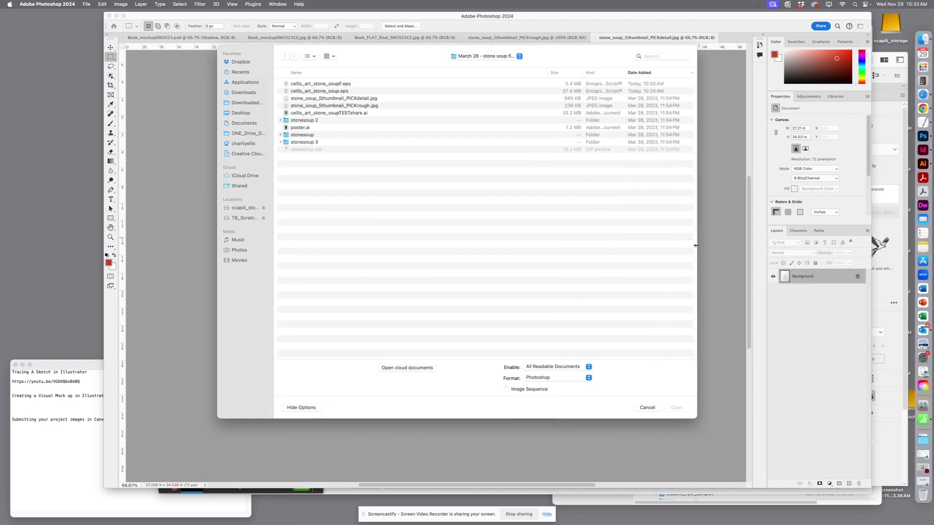
click(487, 56)
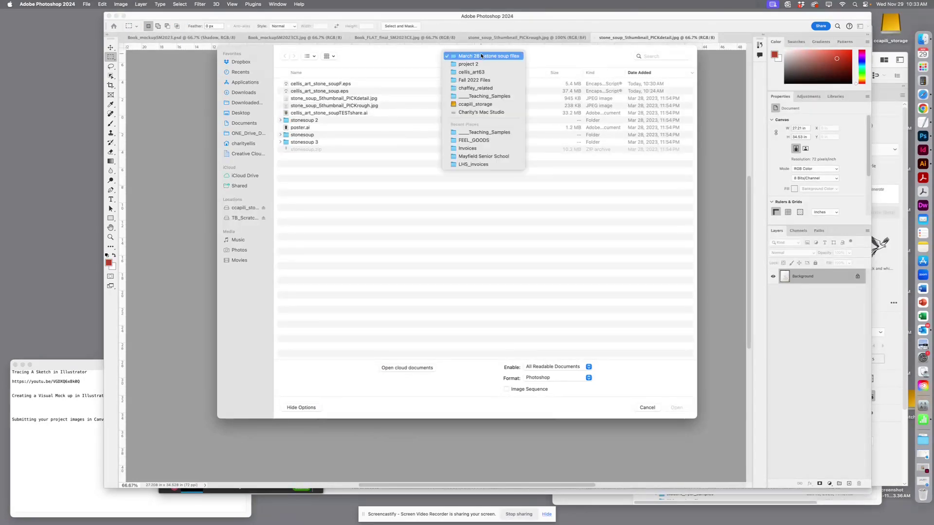
click(492, 132)
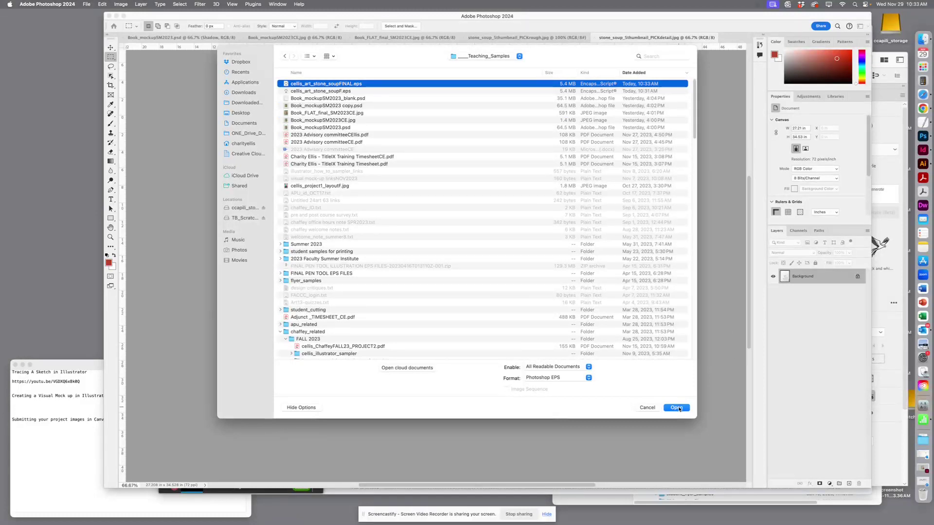
click(667, 409)
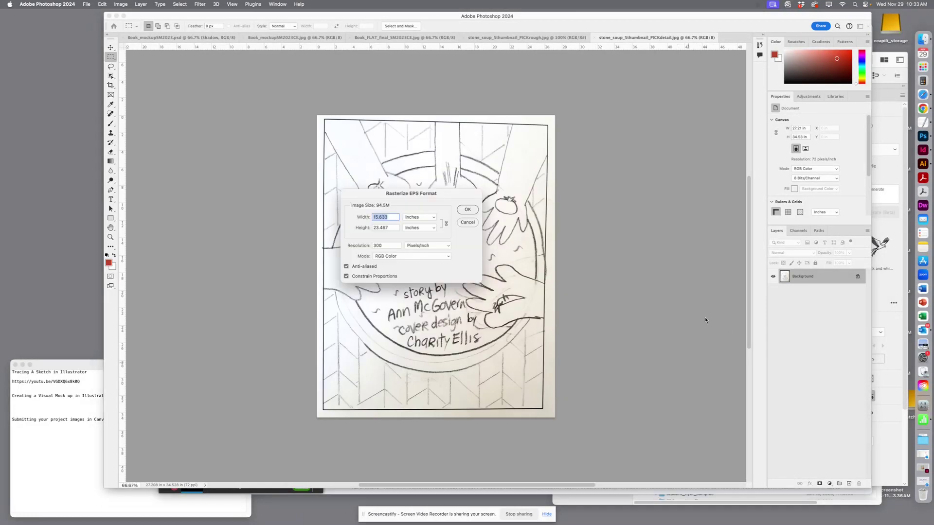
click(467, 211)
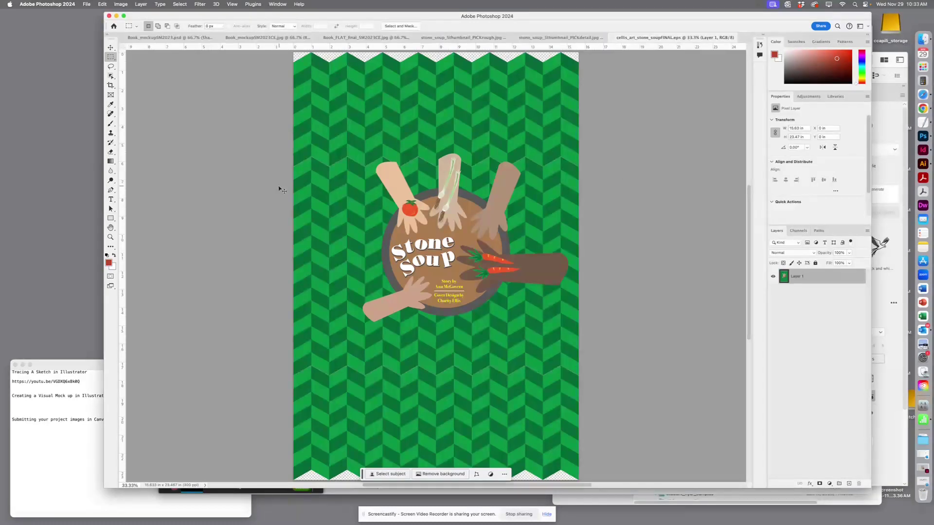
key(super+minus)
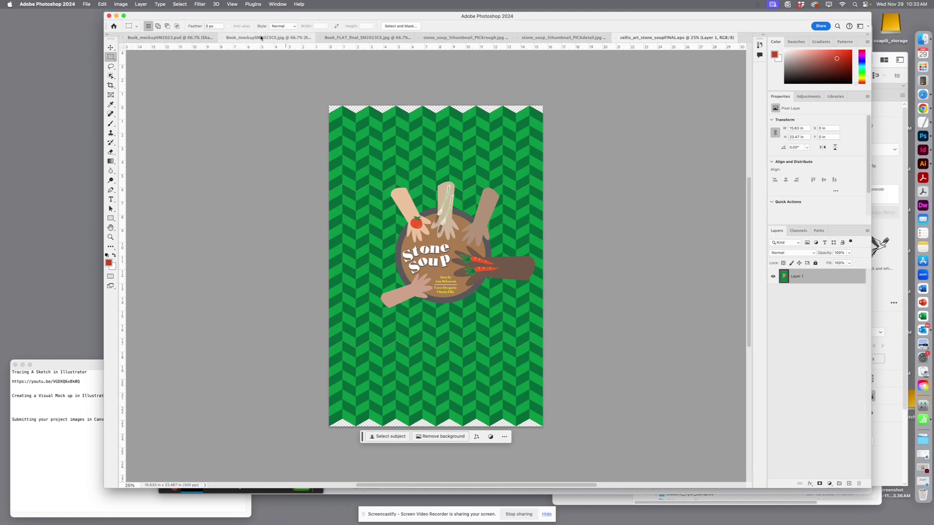
click(351, 38)
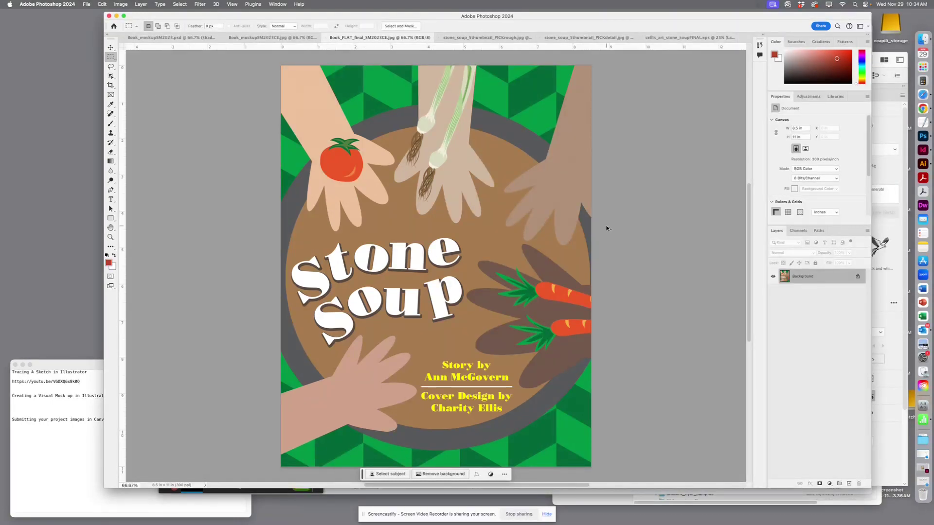
Step: Review the canvas size unchanged, then add two new layers and fill Layer 2 white
key(super+alt+c)
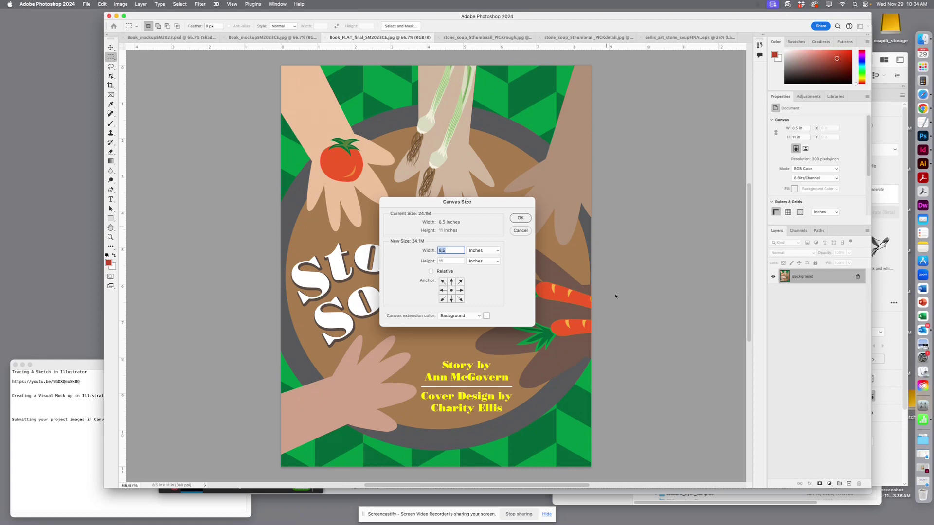
click(520, 230)
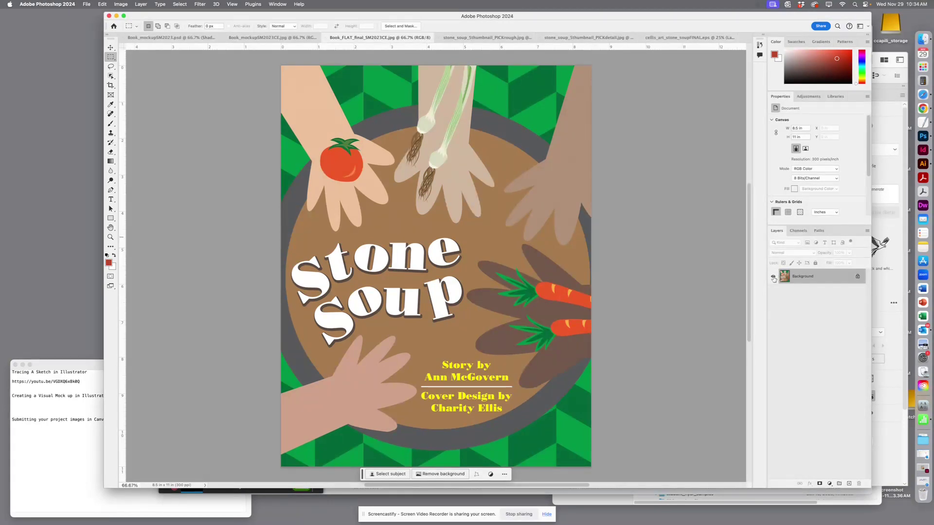
click(849, 485)
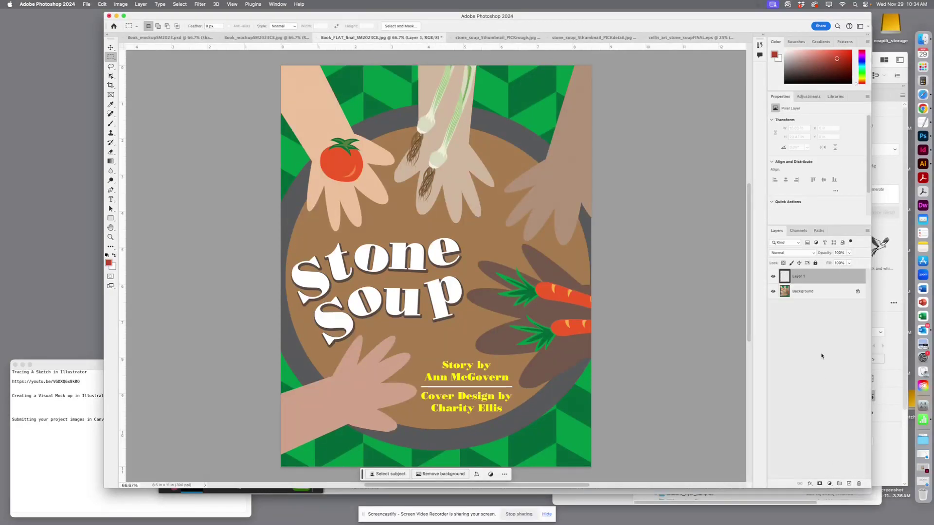
key(shift+super+n)
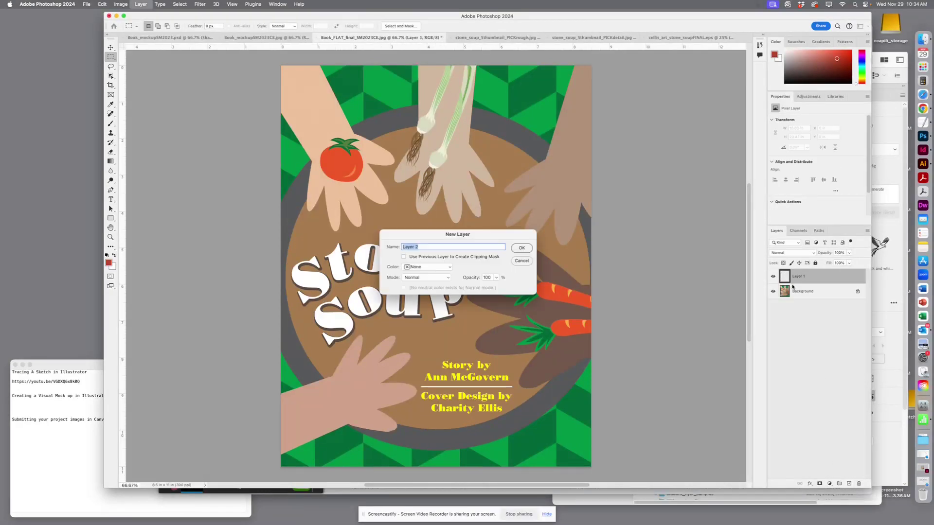
key(Return)
key(alt+BackSpace)
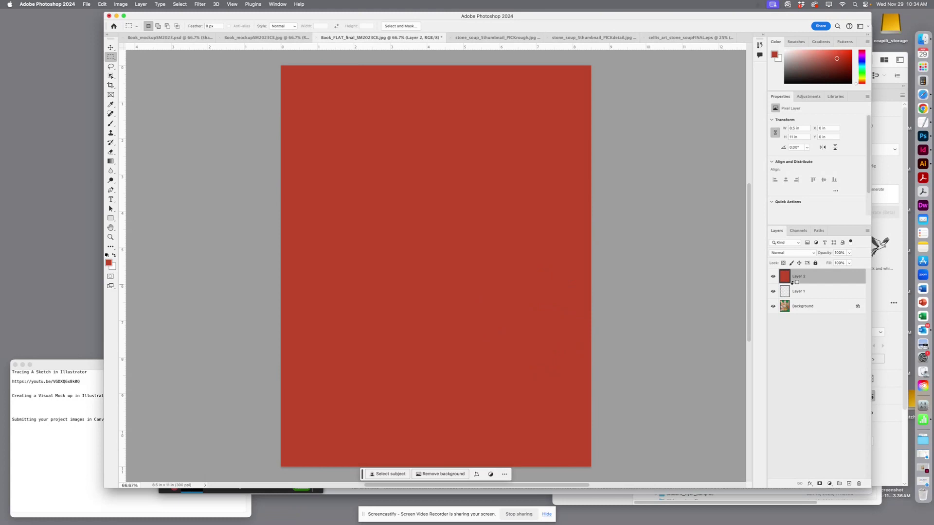
key(super+BackSpace)
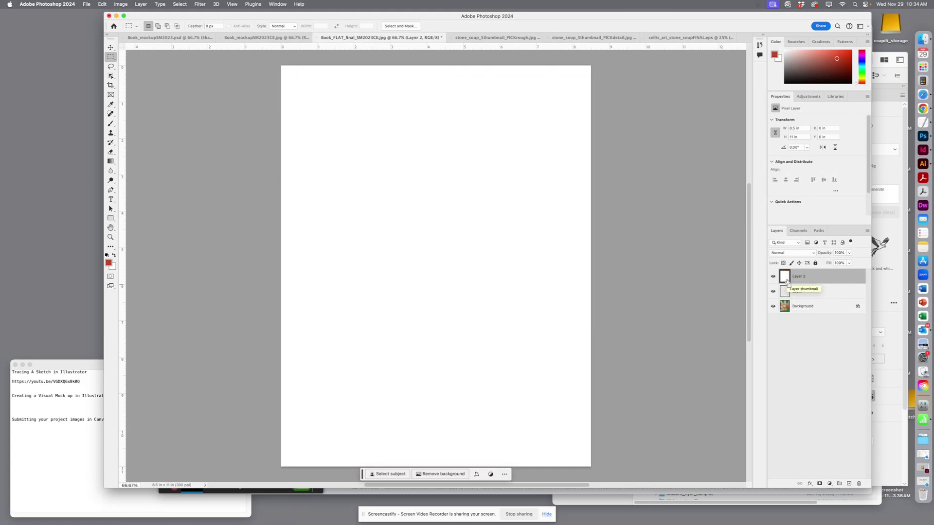
key(super+minus)
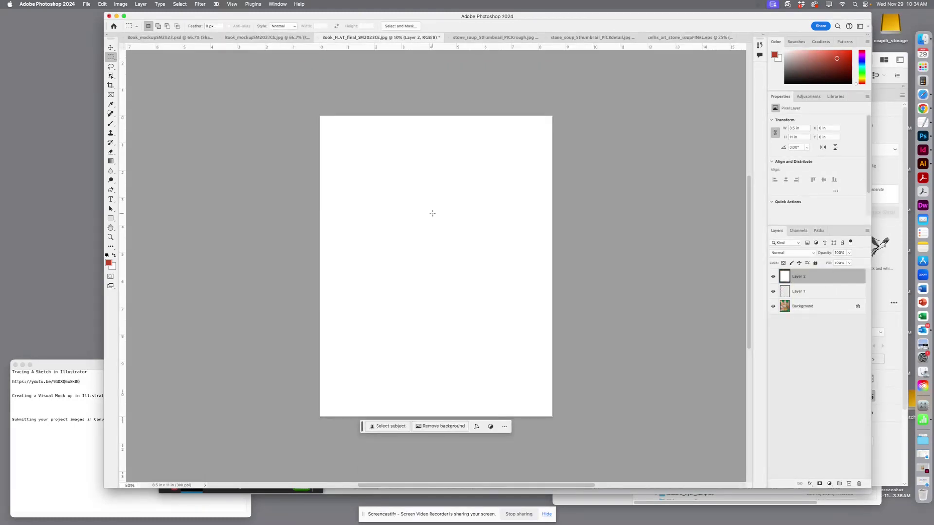
key(super+n)
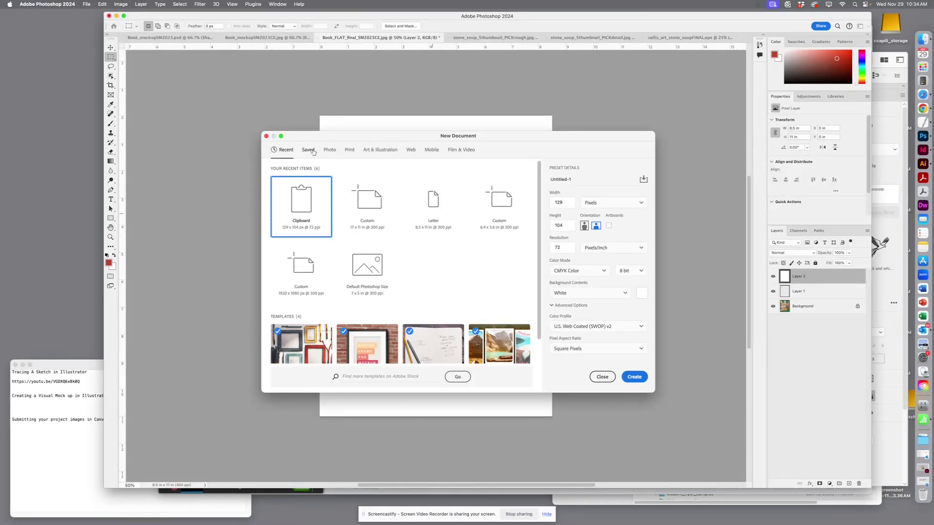
Step: Create a blank 8.5 × 11 in, 300 ppi Letter document from the Print presets
click(349, 150)
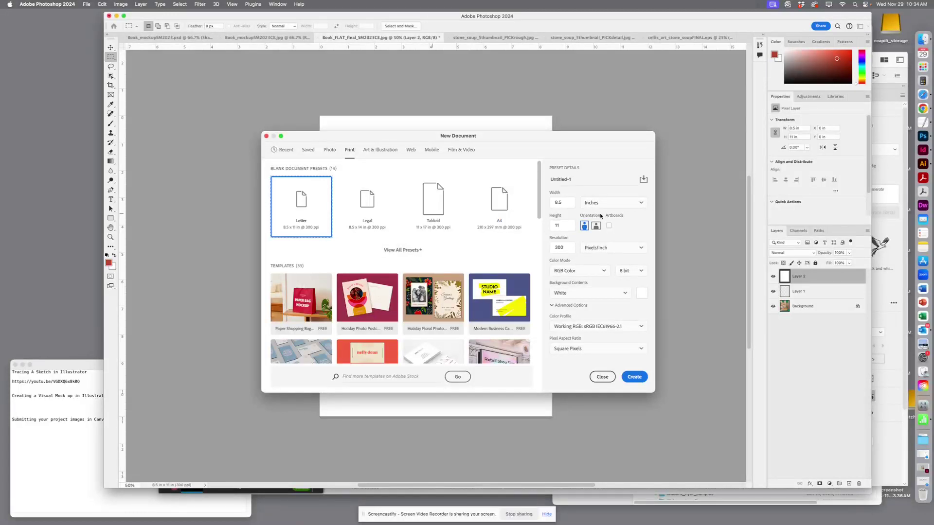
click(634, 377)
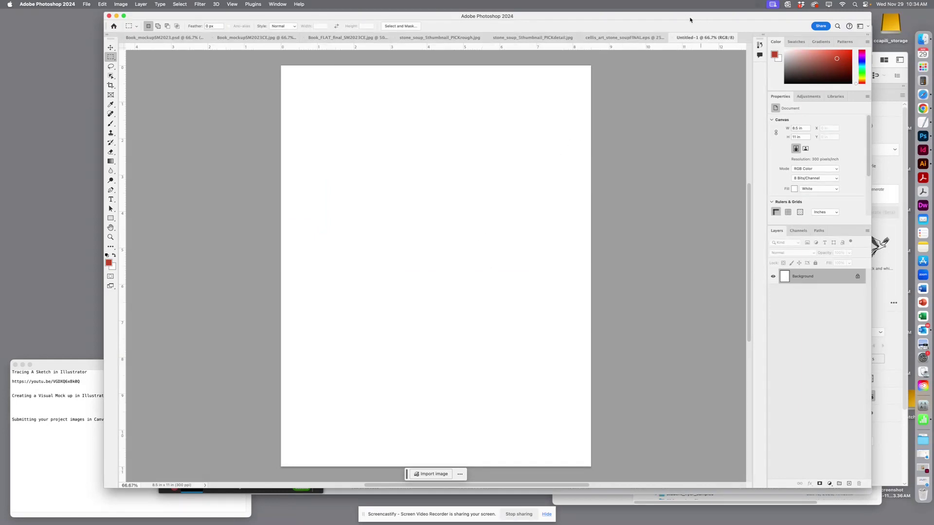
Step: Copy the whole Stone Soup cover from the EPS document and paste it into Untitled-1
click(631, 38)
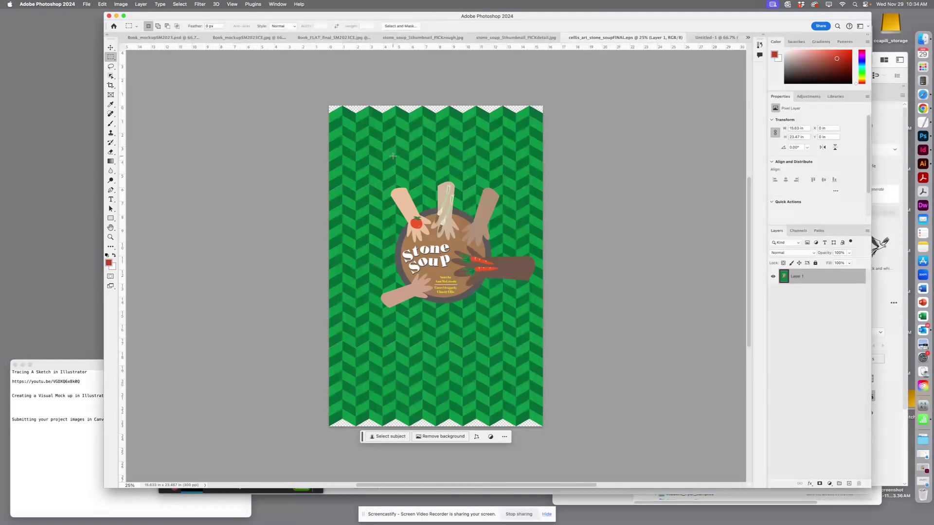
drag(312, 97, 603, 440)
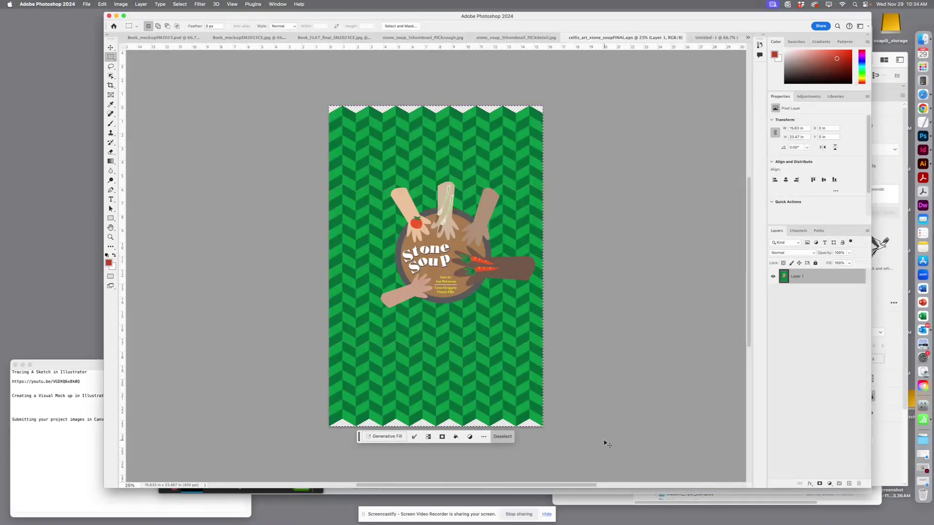
click(102, 4)
click(116, 59)
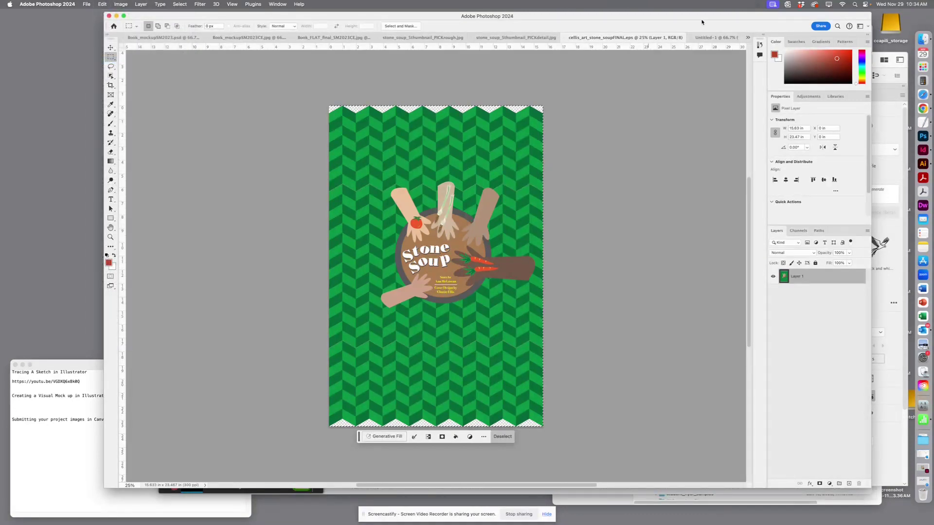
click(715, 38)
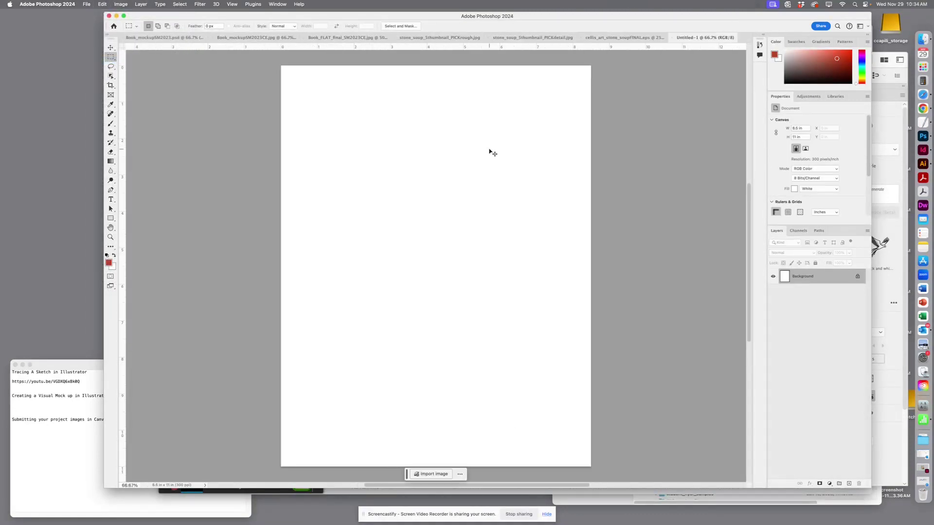
click(102, 4)
click(113, 73)
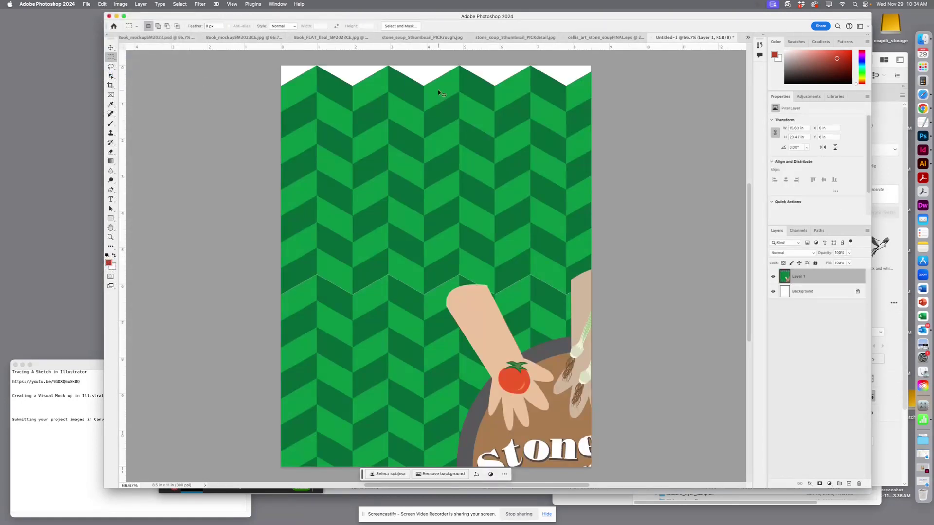
Step: Drag the pasted cover layer up and left onto the page
key(super+minus)
key(super+minus)
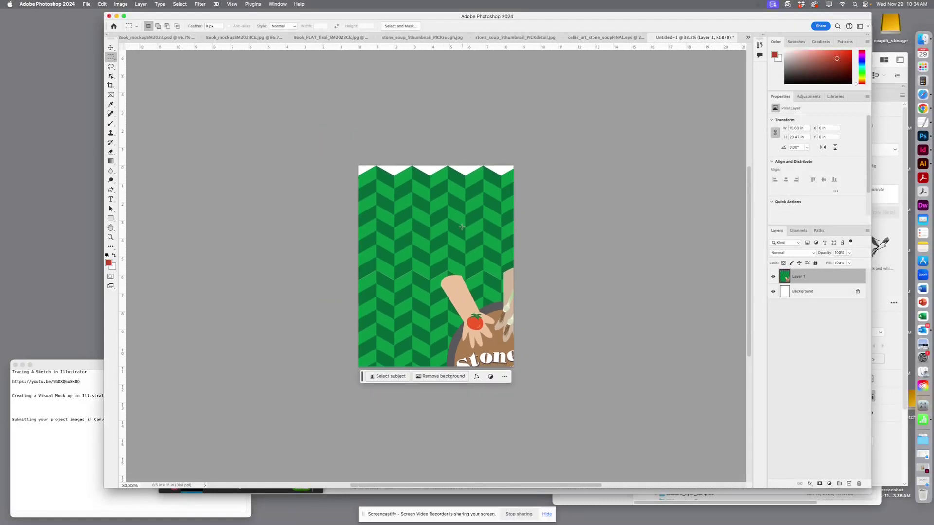
key(v)
drag(461, 263, 393, 181)
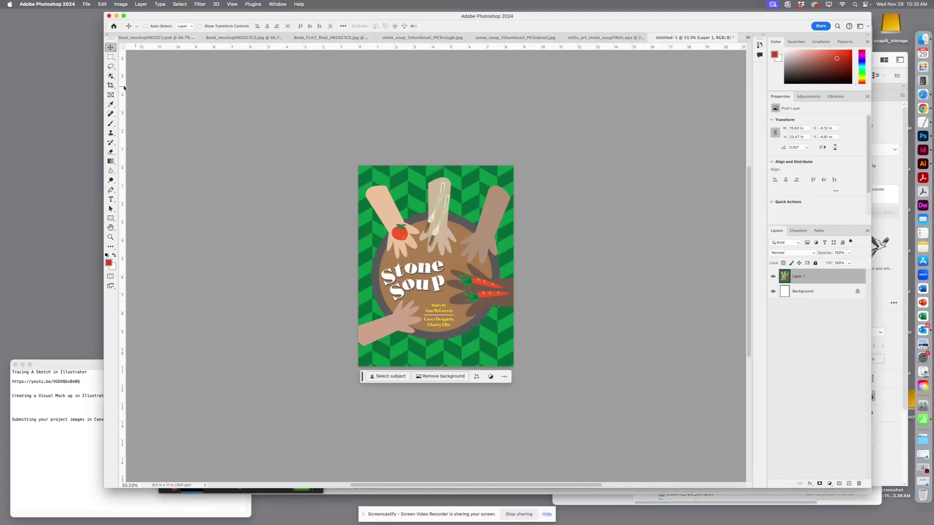
click(83, 4)
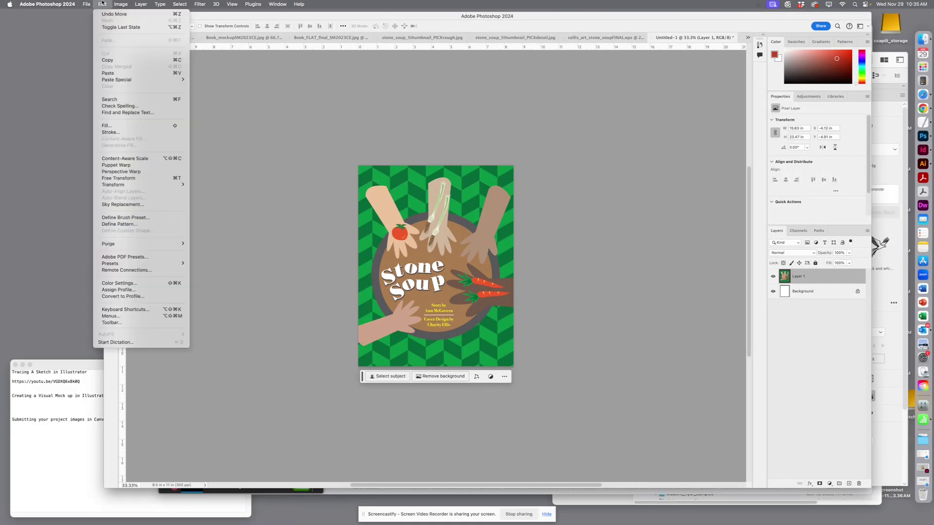
Step: Scale the Stone Soup art to about 112.86% and nudge it to fill the Letter page
click(151, 178)
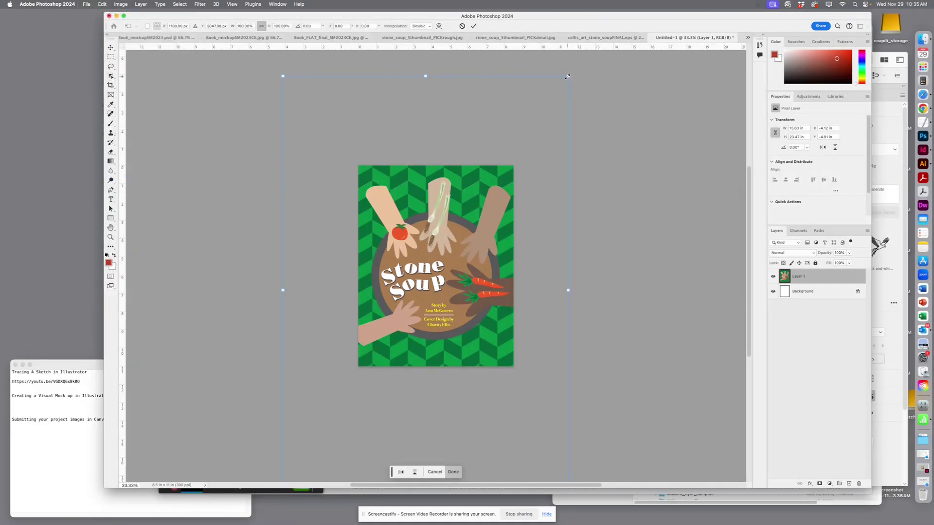
drag(567, 77, 597, 57)
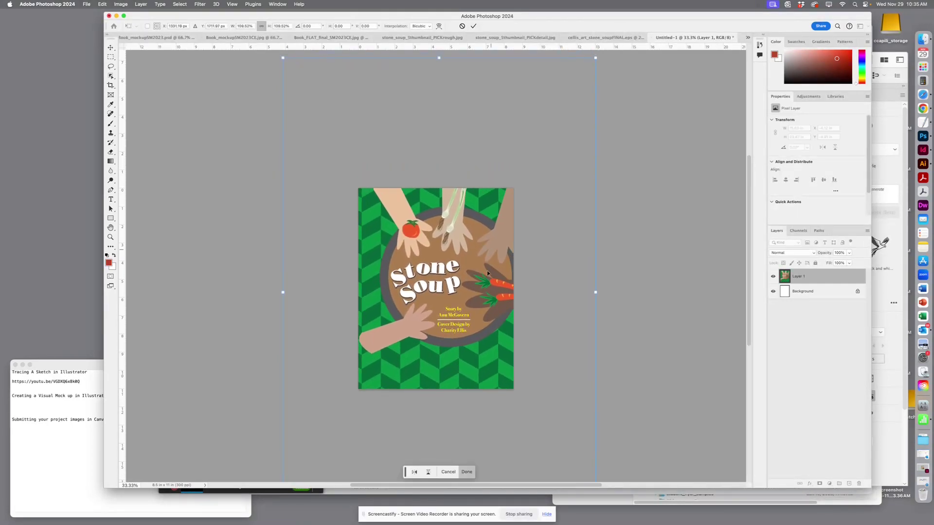
mouse_move(483, 284)
mouse_down()
mouse_move(461, 289)
mouse_move(471, 282)
mouse_up()
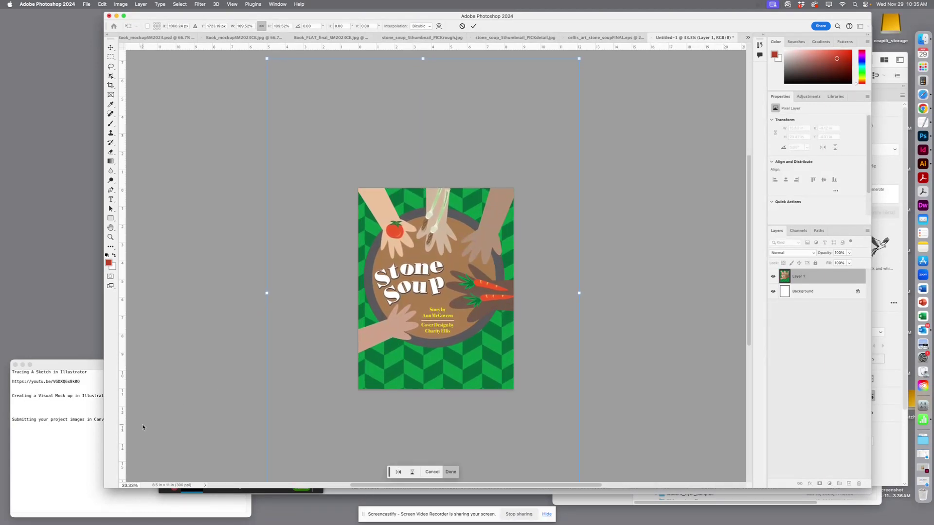
drag(266, 59, 258, 45)
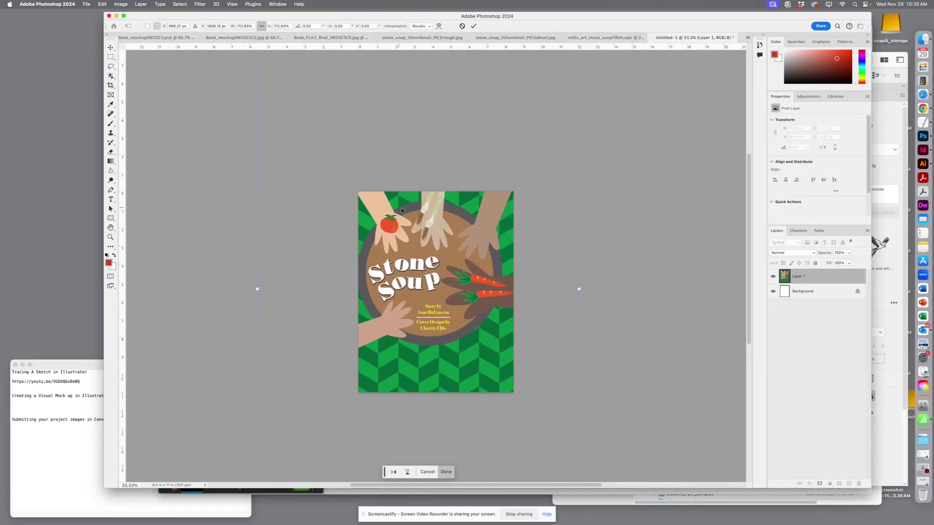
drag(401, 211, 437, 248)
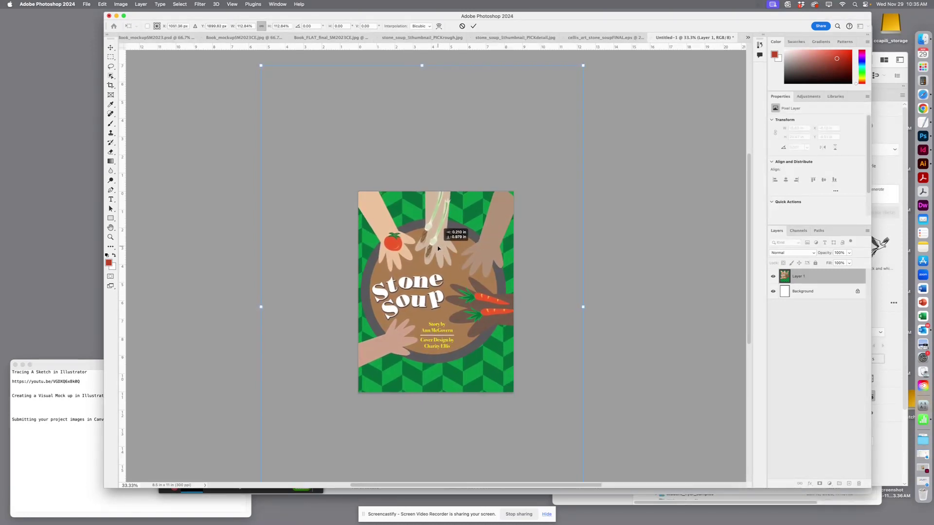
drag(438, 248, 440, 245)
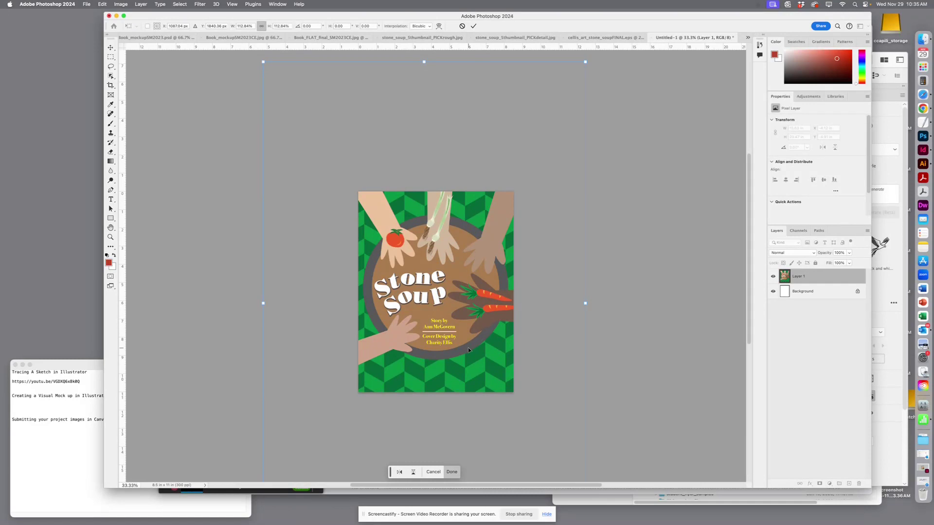
key(Left)
key(Left)
key(Left)
key(Return)
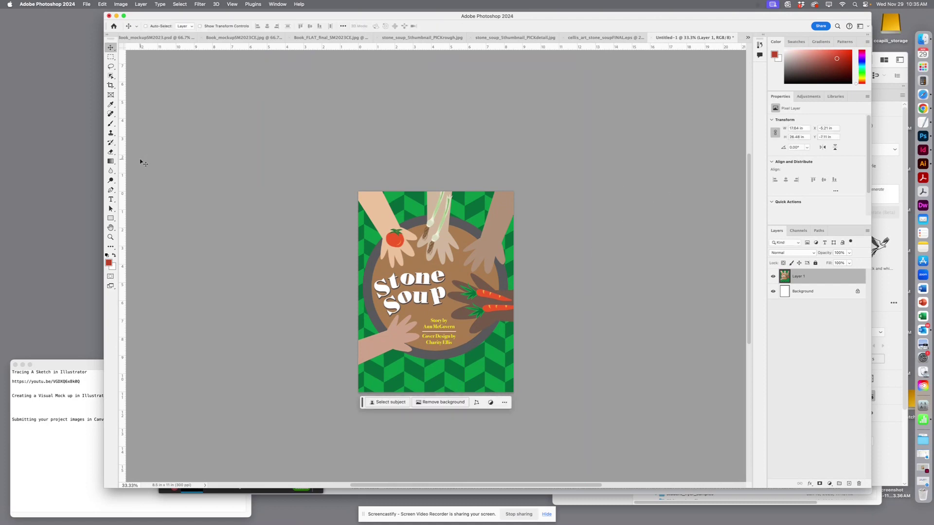
click(88, 5)
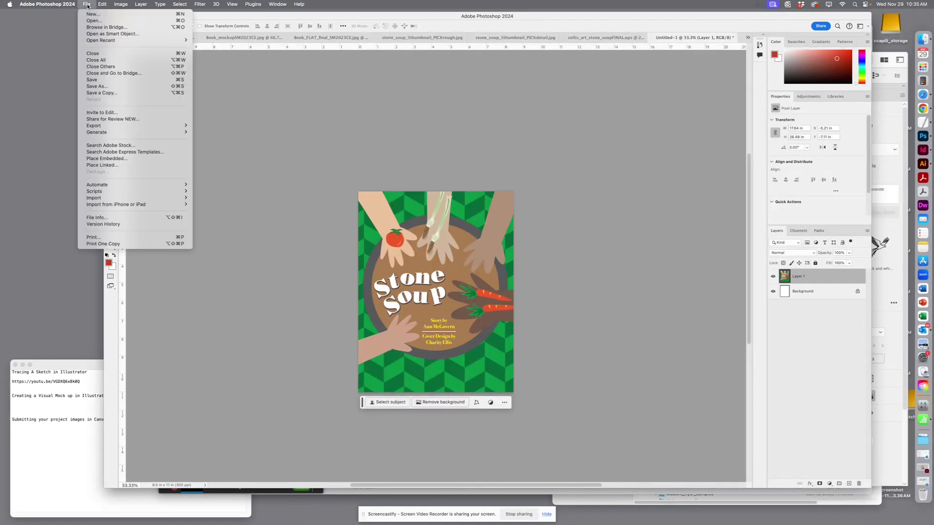
Step: Save the document as cellis_artwork1.psd with Maximize Compatibility on
click(92, 80)
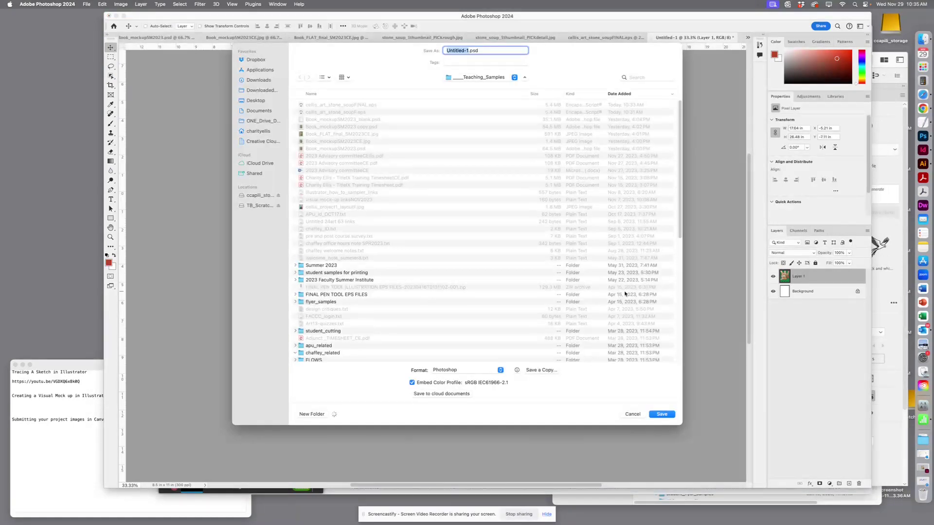
text(cellis)
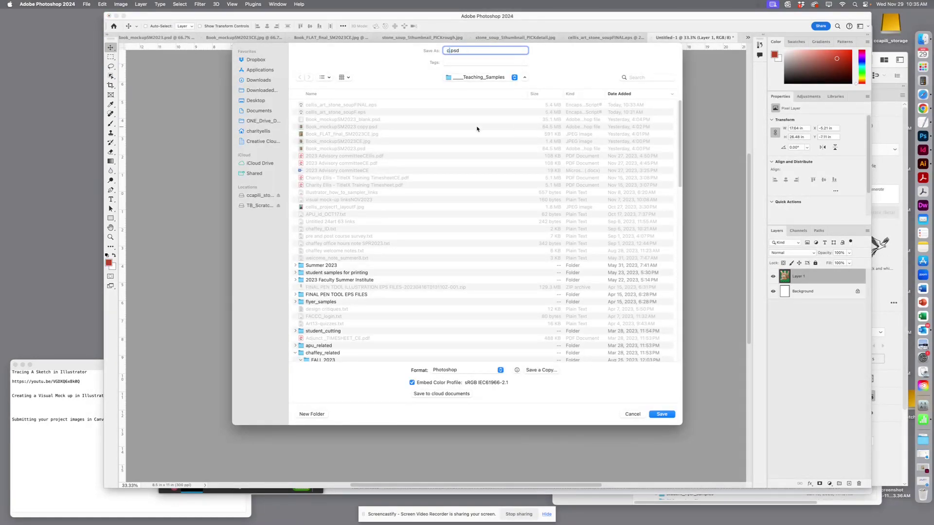
text(_artwork1)
key(Return)
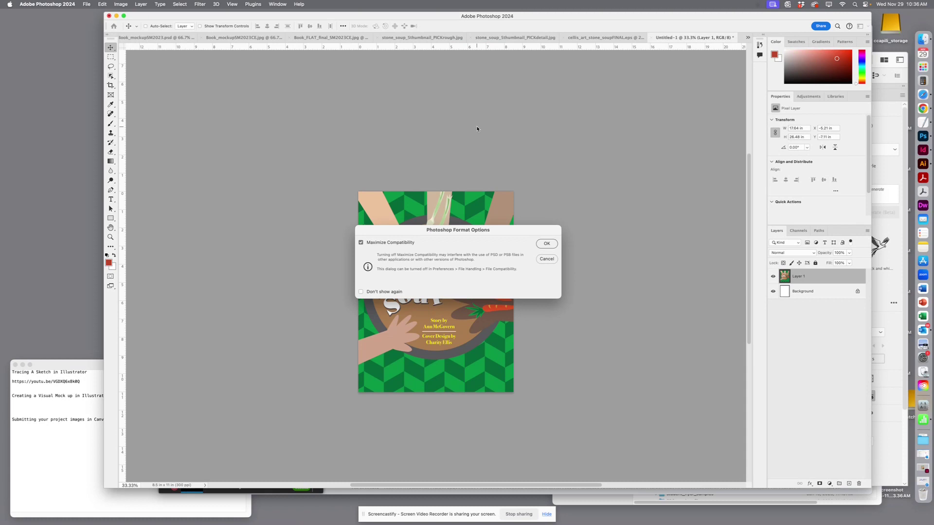
click(545, 244)
click(87, 4)
mouse_move(111, 129)
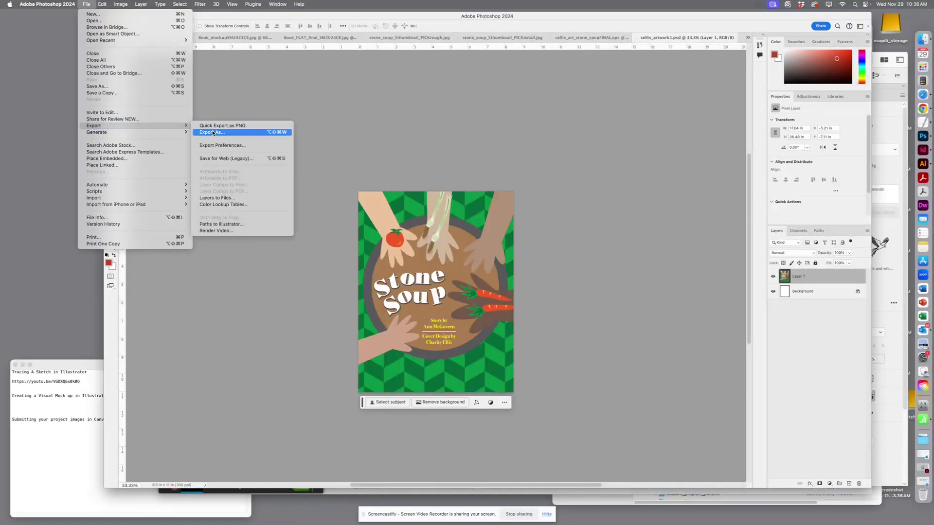
Step: Save a JPEG copy named cellis_artwork1.jpg at quality 12
click(111, 94)
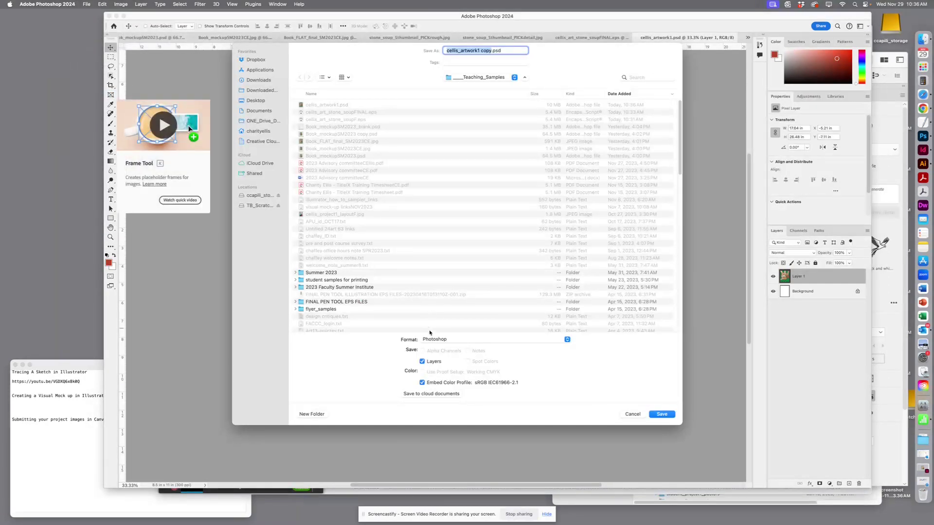
click(434, 339)
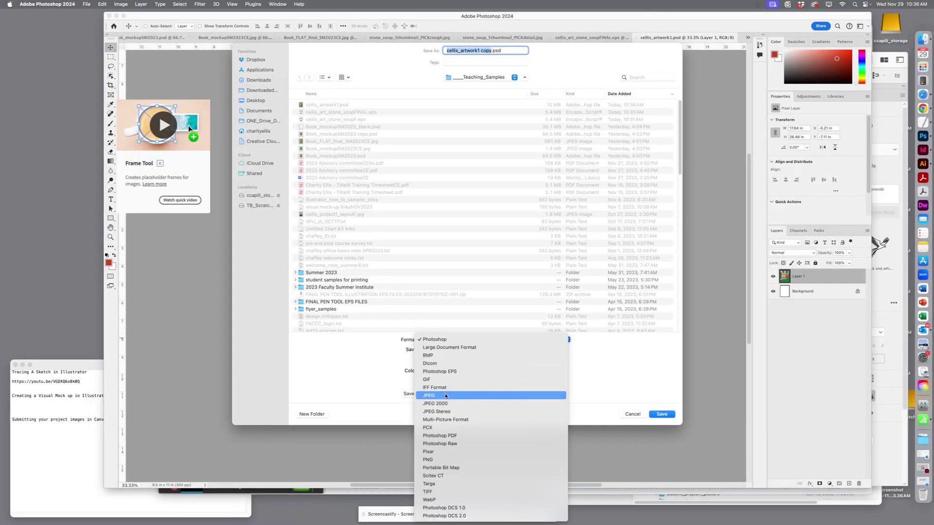
click(446, 396)
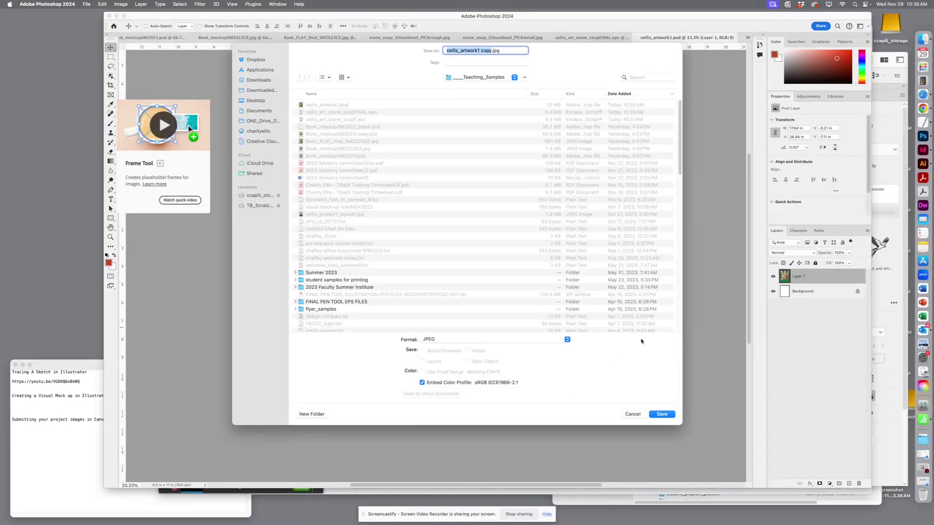
key(Right)
key(BackSpace)
key(BackSpace)
key(BackSpace)
key(BackSpace)
key(BackSpace)
click(658, 417)
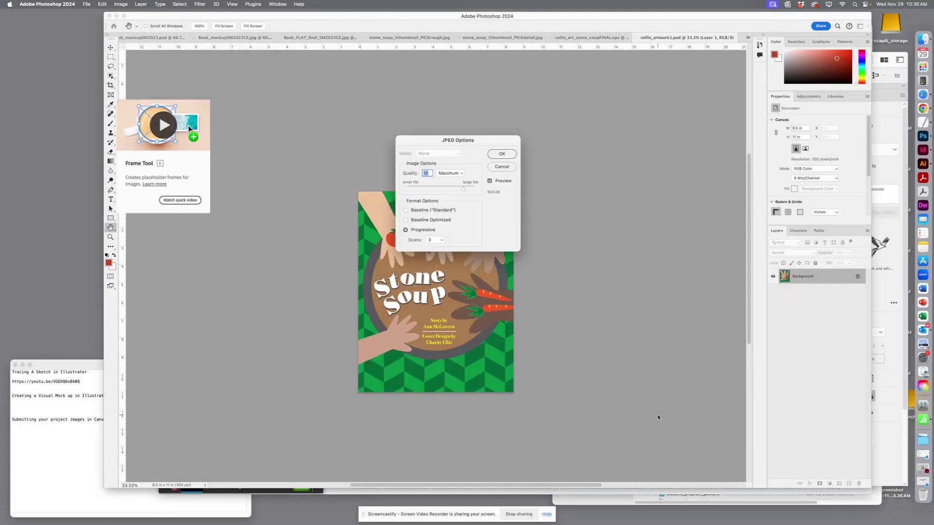
text(12)
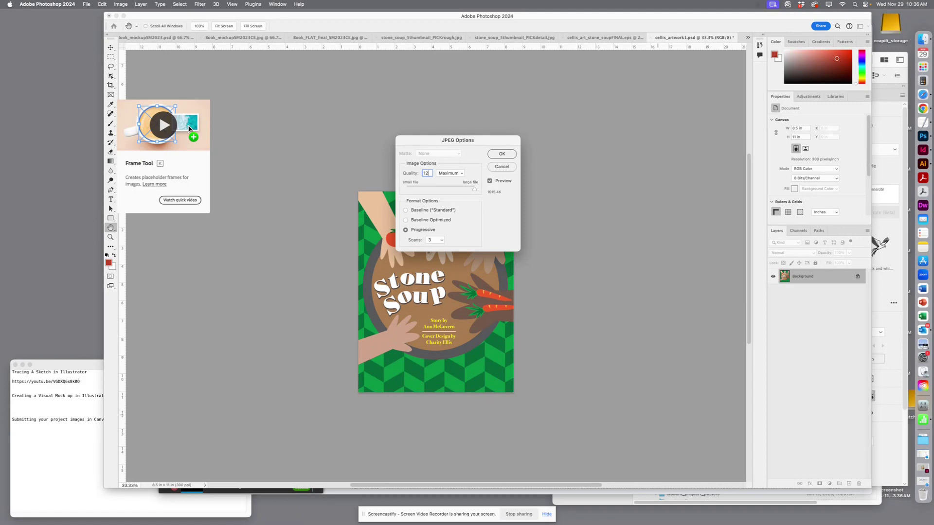
key(Return)
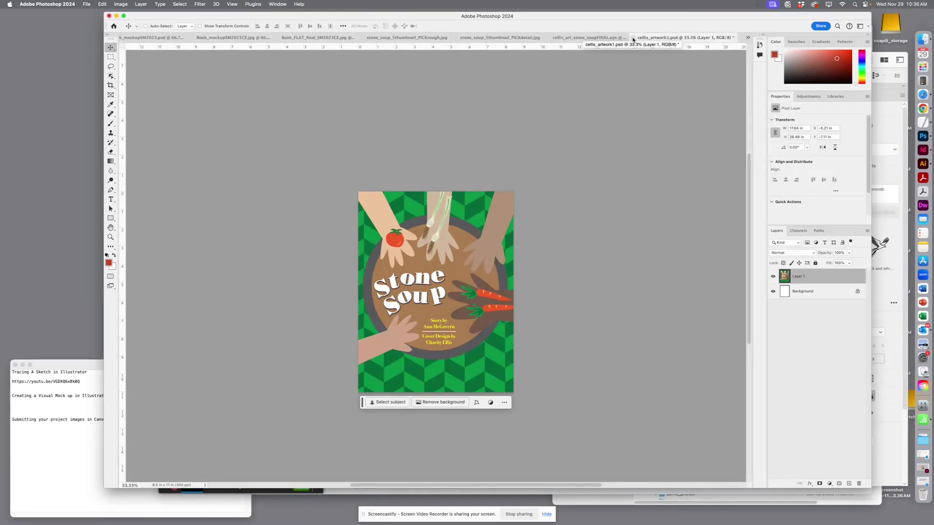
Step: Close cellis_artwork1.psd, the FINAL EPS, both sketch documents and Book_FLAT_final
click(633, 38)
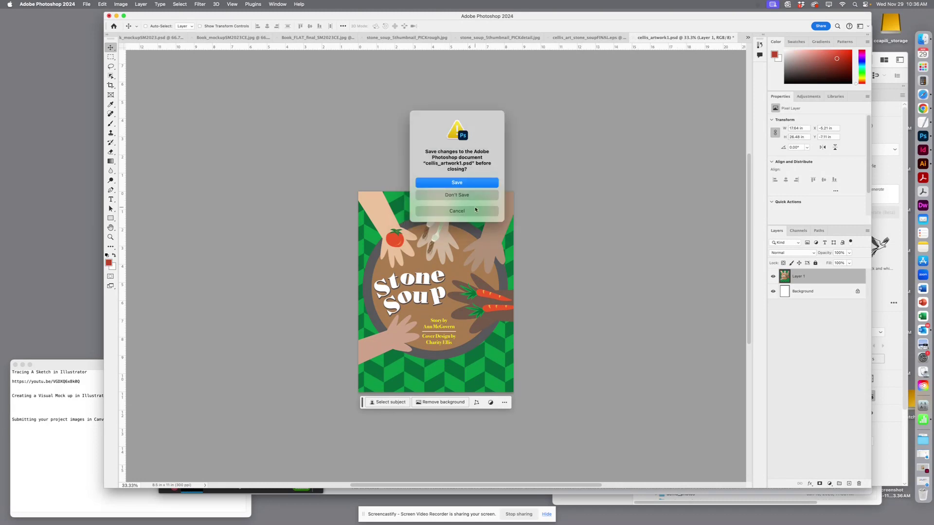
click(460, 193)
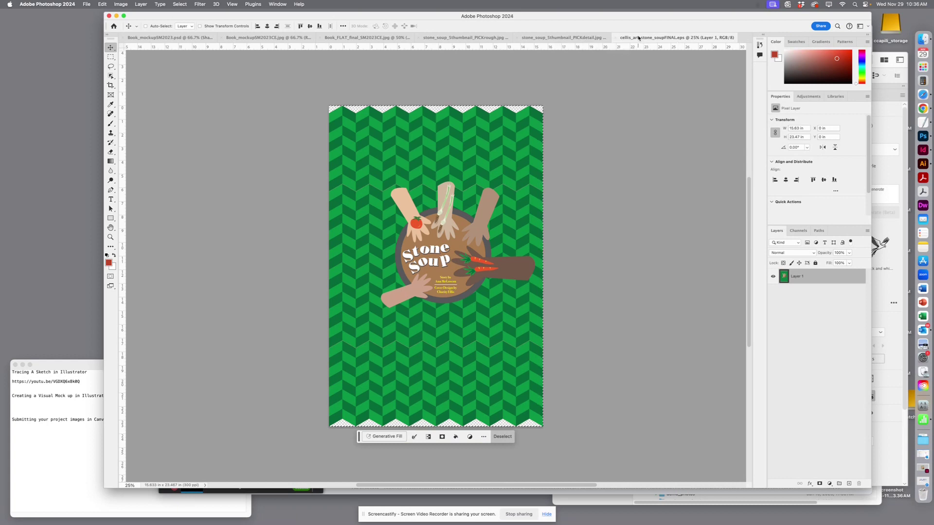
click(615, 38)
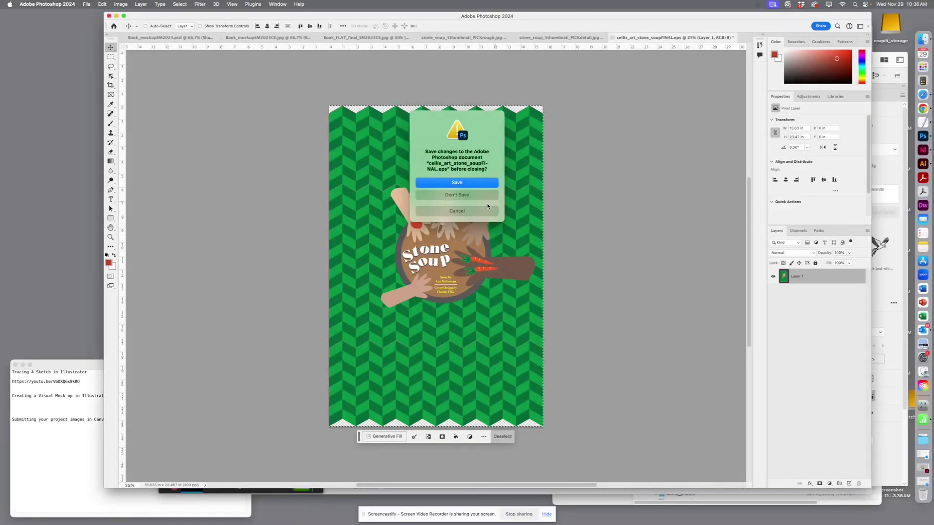
click(458, 196)
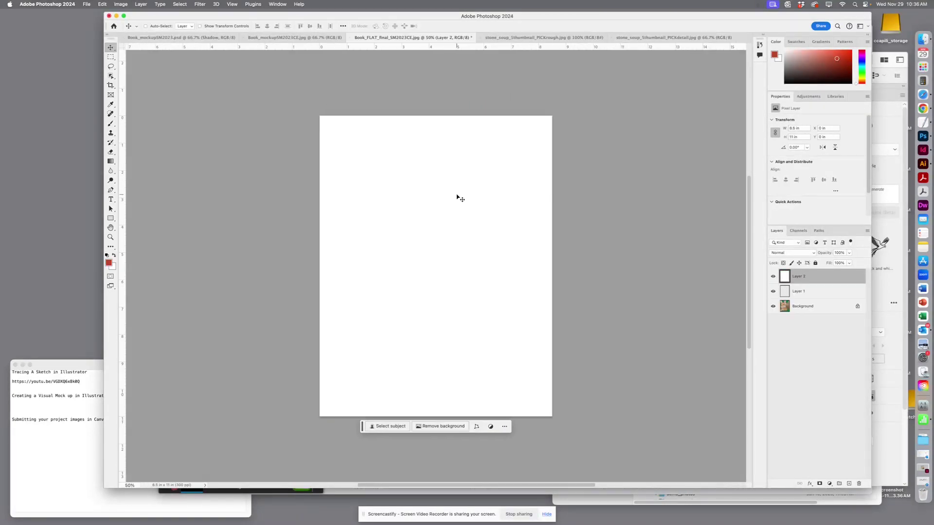
click(645, 39)
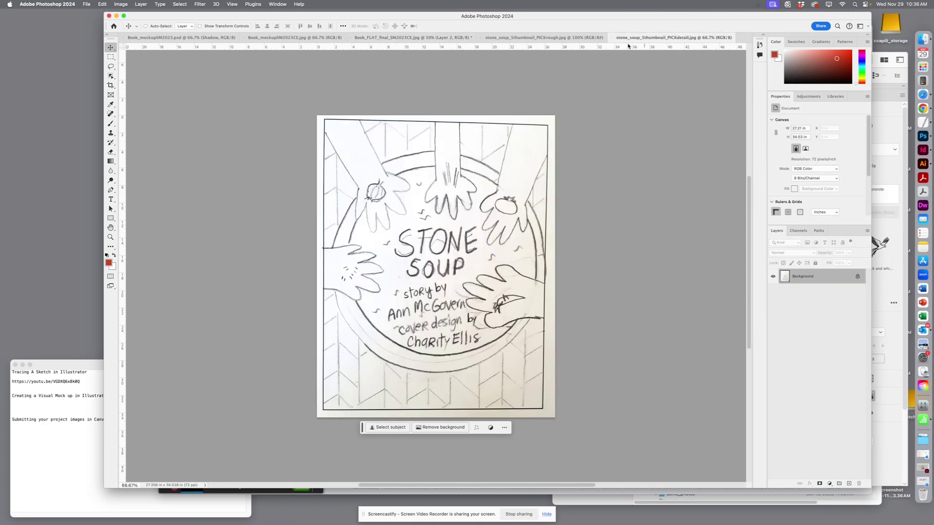
click(611, 38)
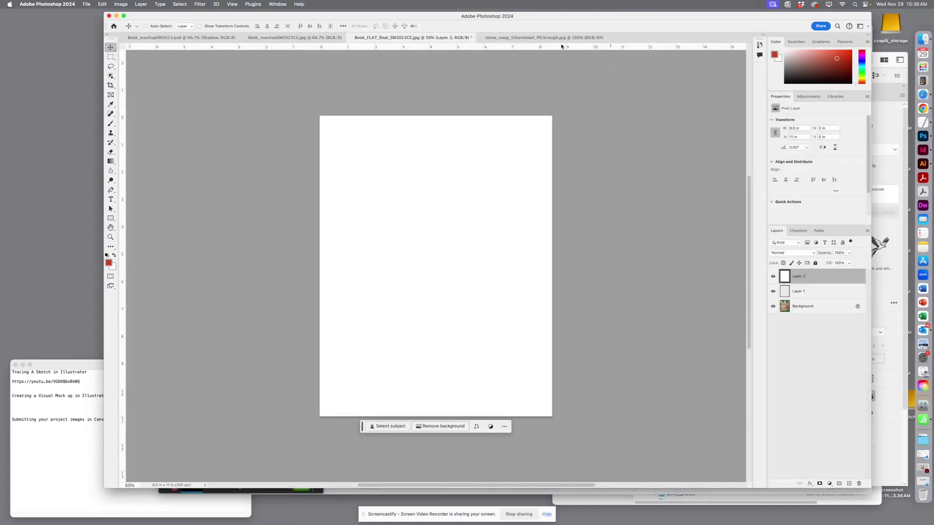
click(489, 37)
click(481, 38)
click(351, 38)
click(479, 198)
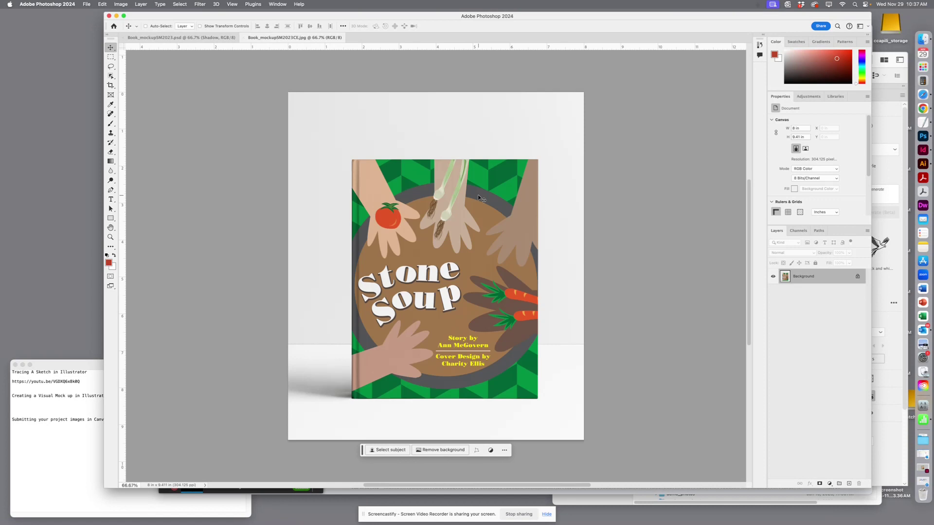
Step: Close Book_mockupSM2023CE.jpg and hide Layer 3 in Book_mockupSM2023.psd to show the blank cover
click(181, 38)
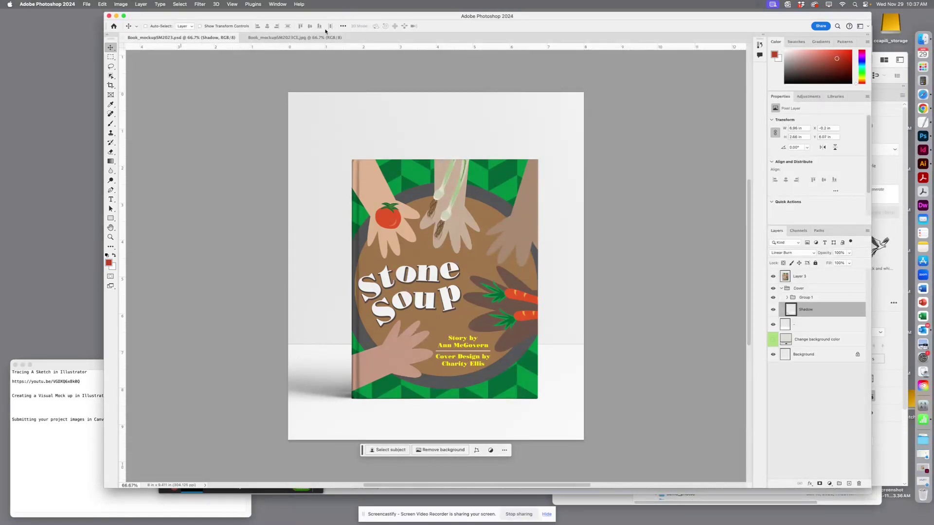
click(297, 38)
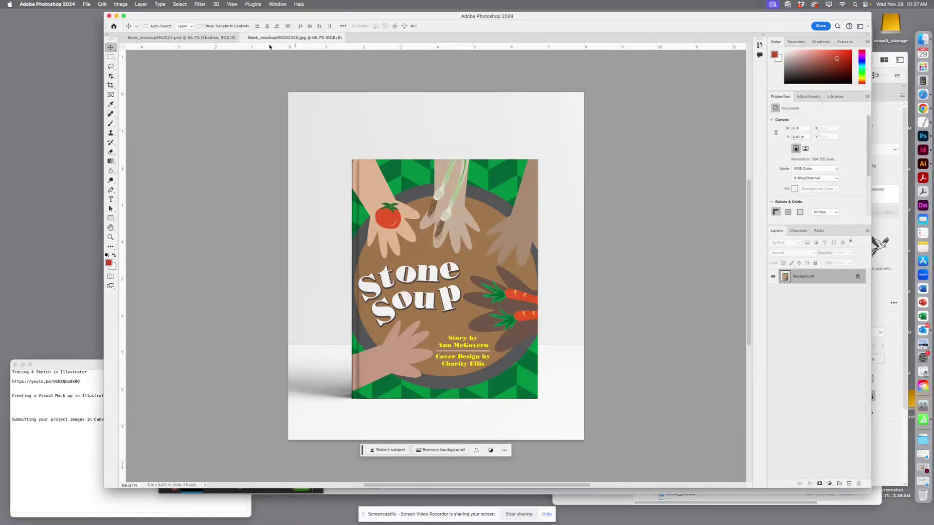
click(244, 38)
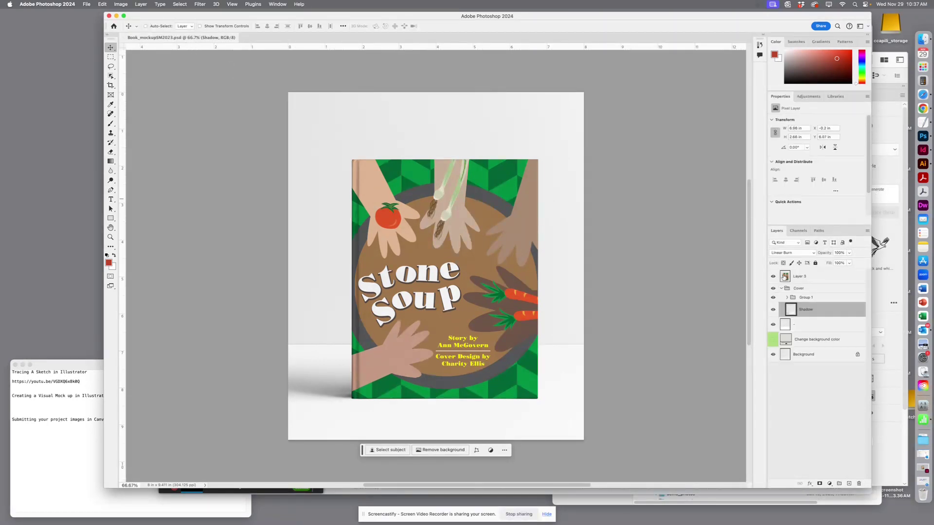
click(773, 277)
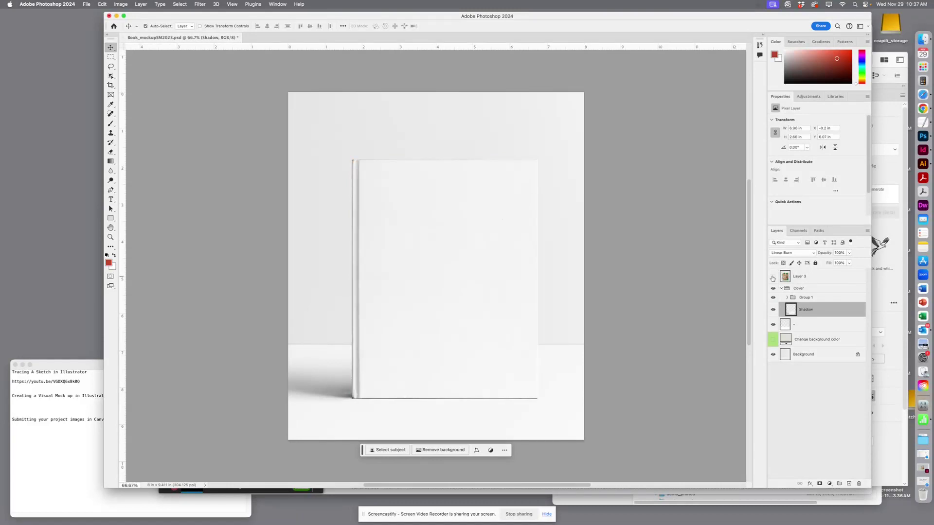
key(super+o)
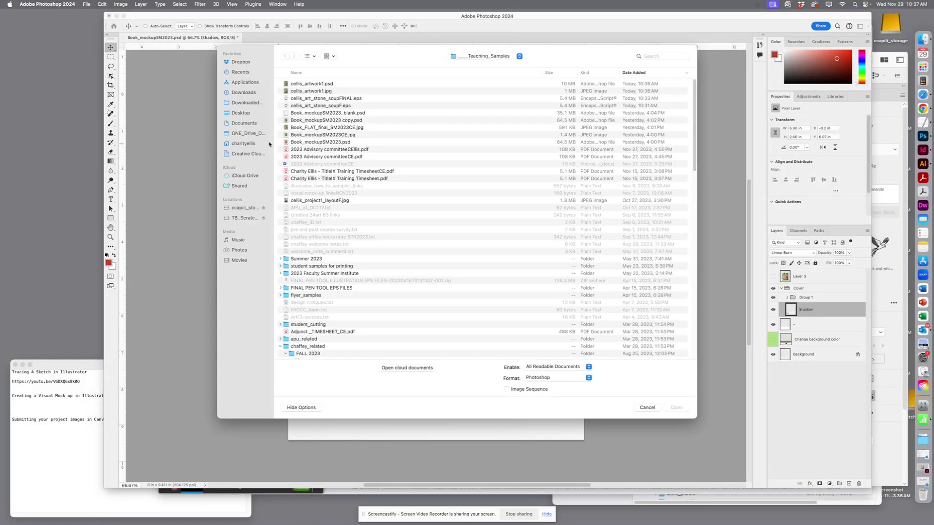
Step: Open cellis_artwork1.jpg, marquee-select and copy its whole canvas, then return to Book_mockupSM2023.psd
click(316, 92)
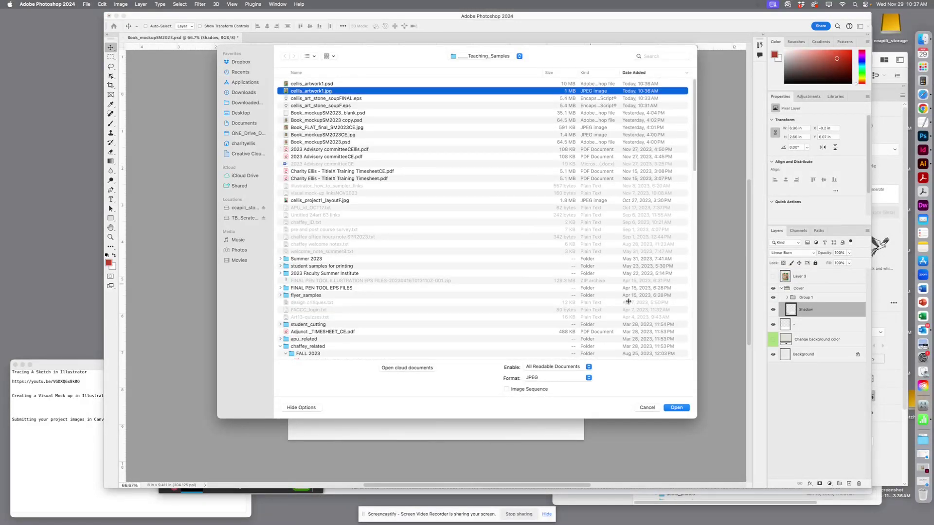
click(677, 408)
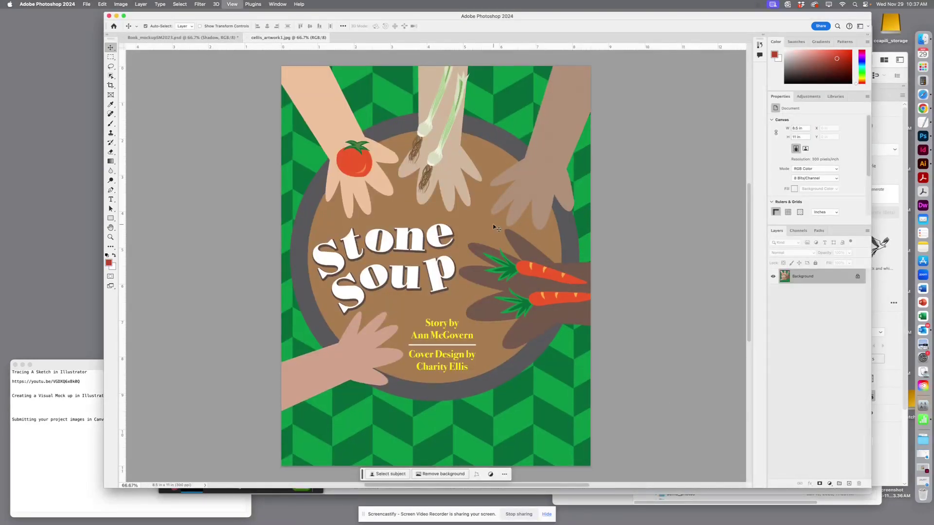
key(super+minus)
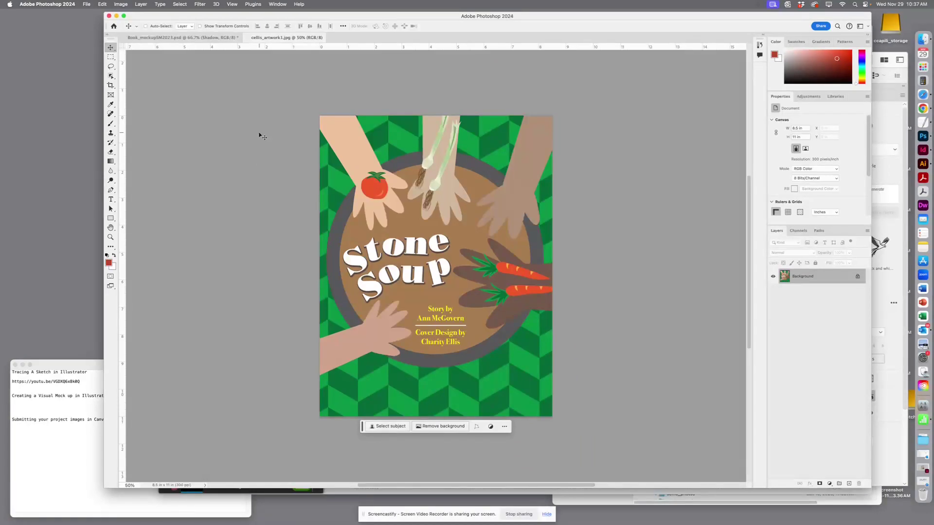
click(111, 57)
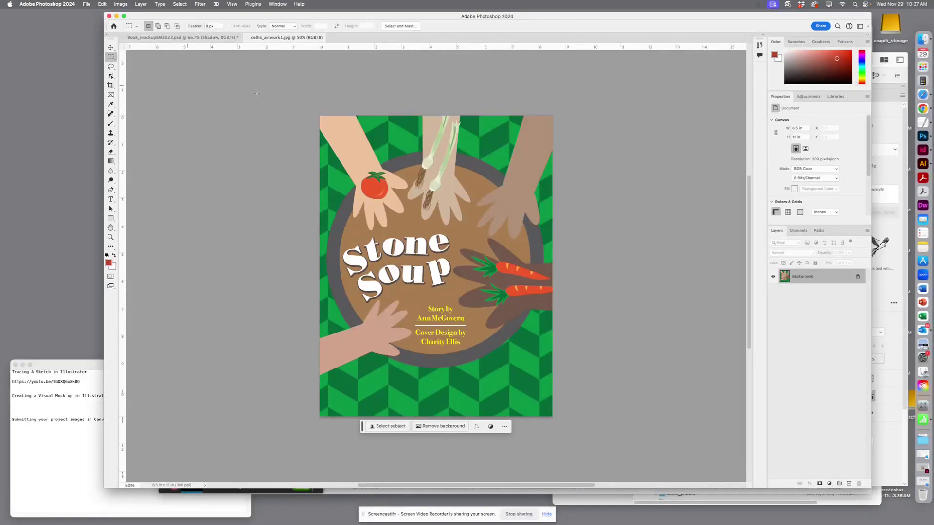
drag(317, 111, 603, 423)
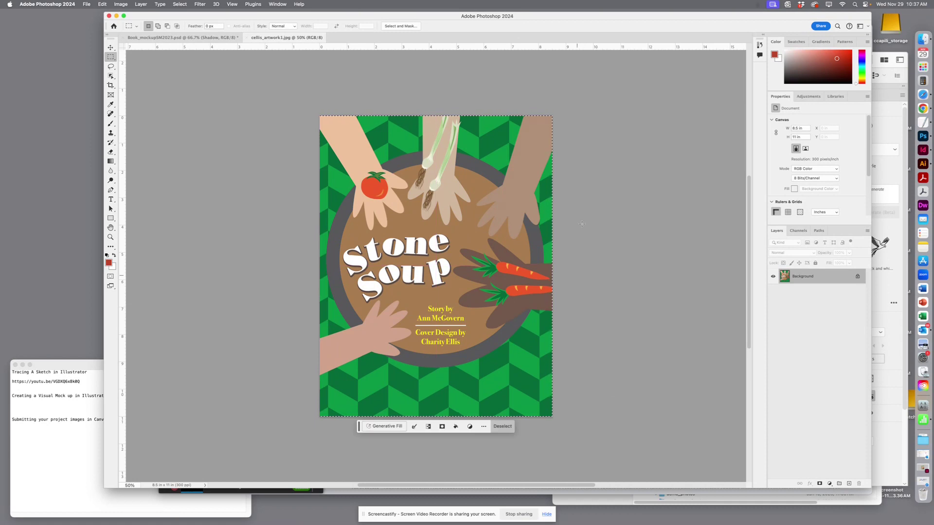
click(102, 4)
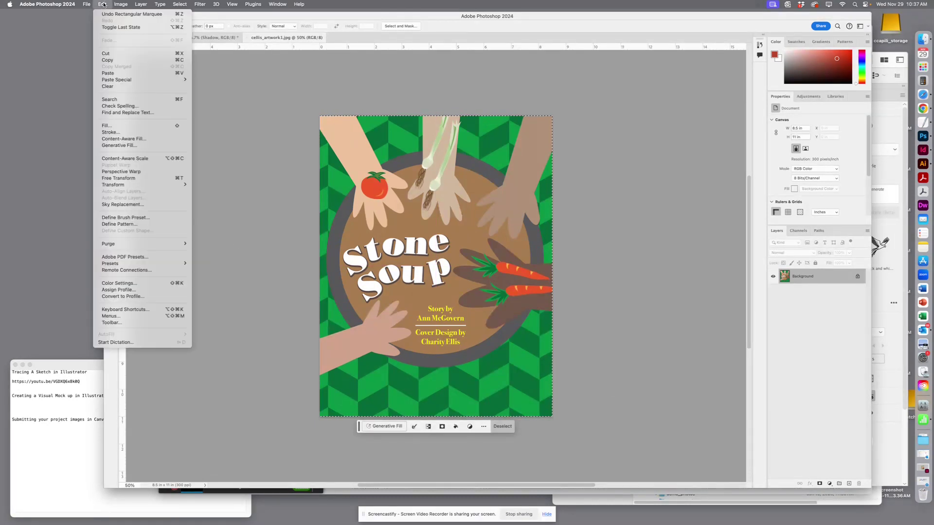
click(111, 59)
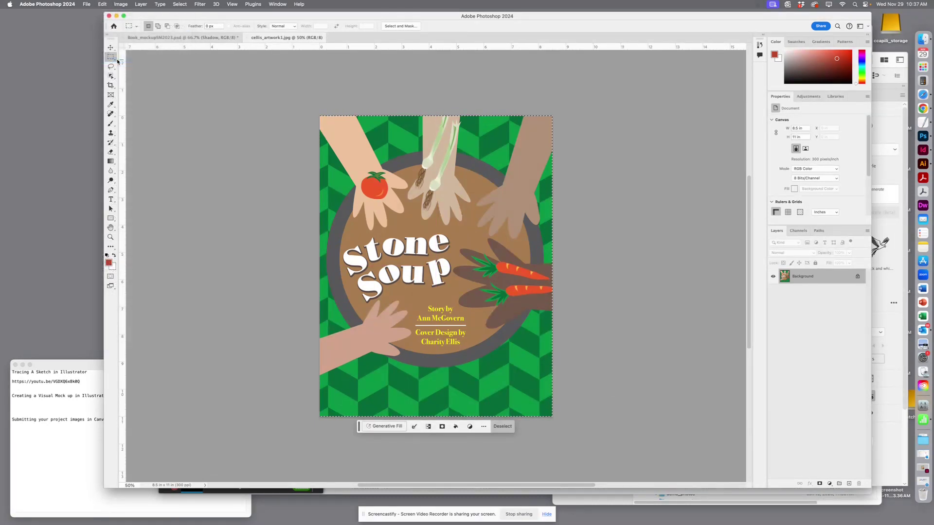
click(158, 40)
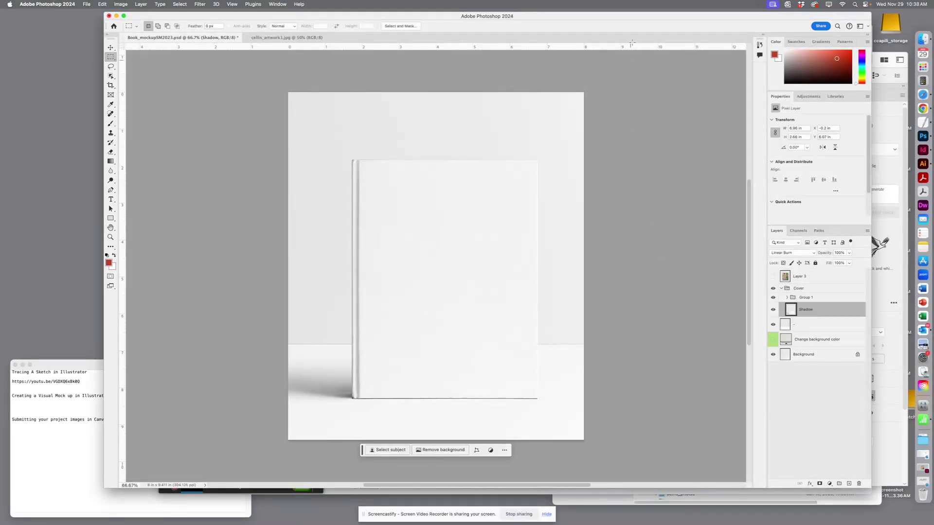
Step: Paste the Stone Soup cover above Layer 3 as new Layer 4
click(817, 278)
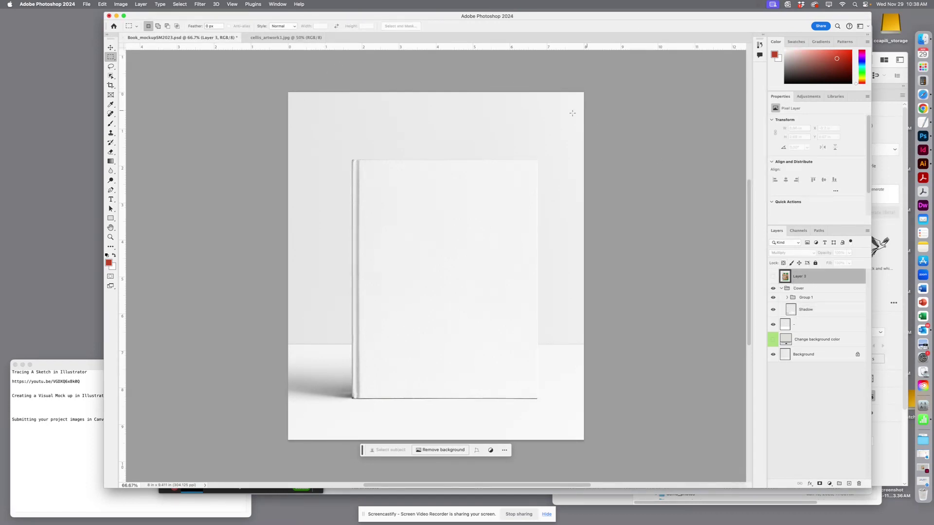
click(101, 5)
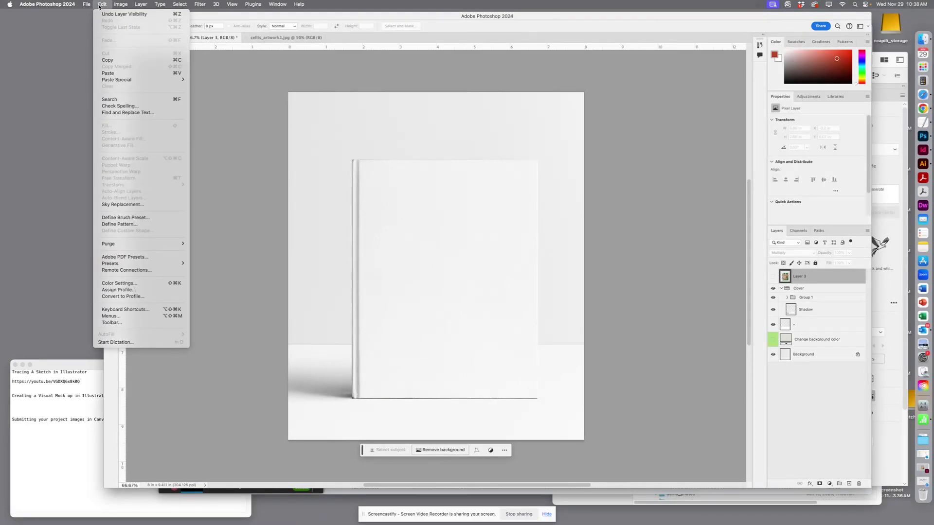
click(108, 73)
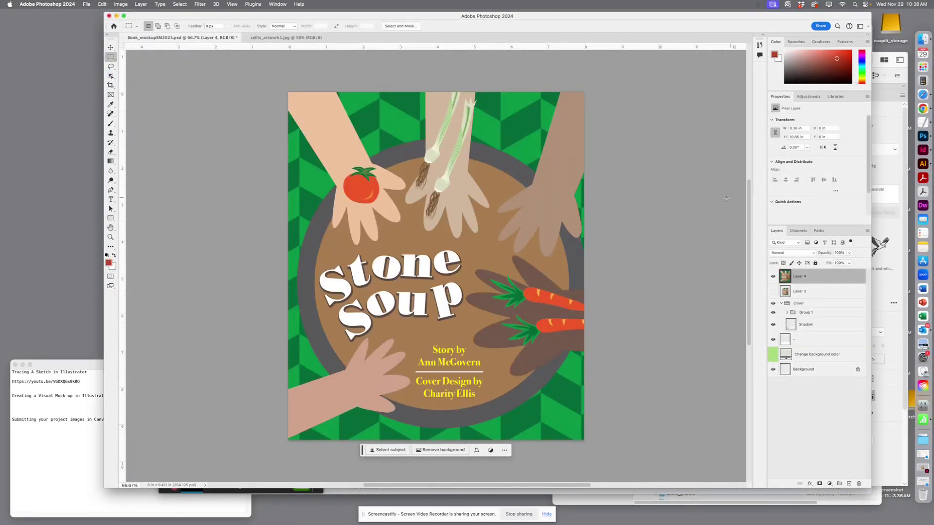
Step: Compare Layer 4 against the book by toggling it, then lower its opacity to 38%
click(773, 276)
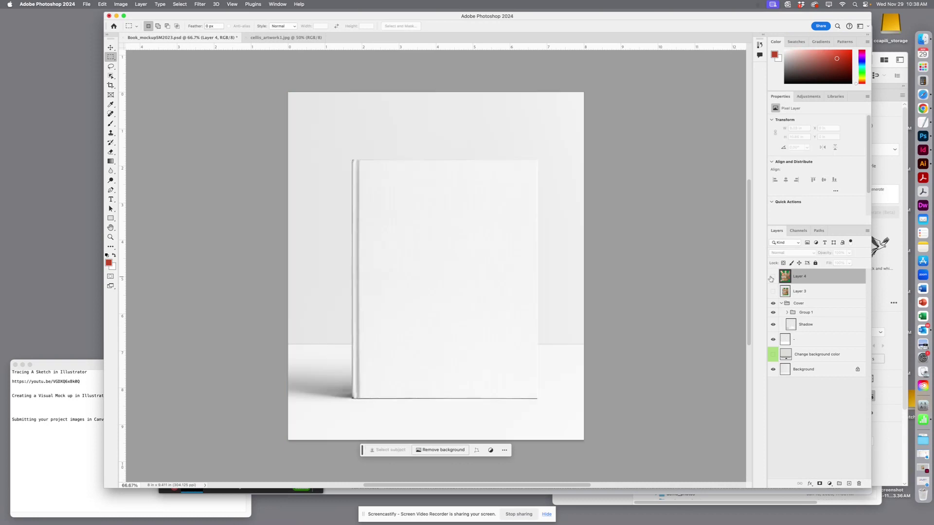
click(773, 277)
click(773, 276)
click(773, 276)
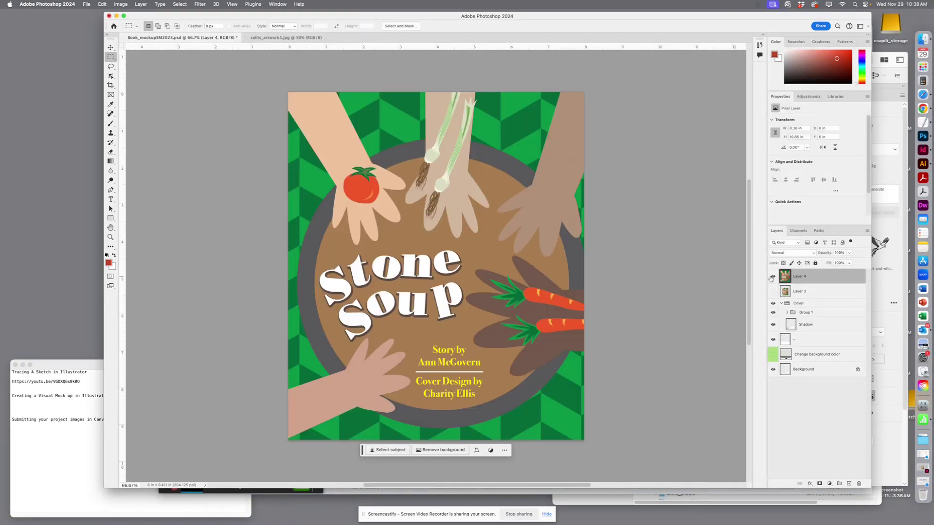
click(849, 253)
drag(851, 263, 829, 264)
key(super+minus)
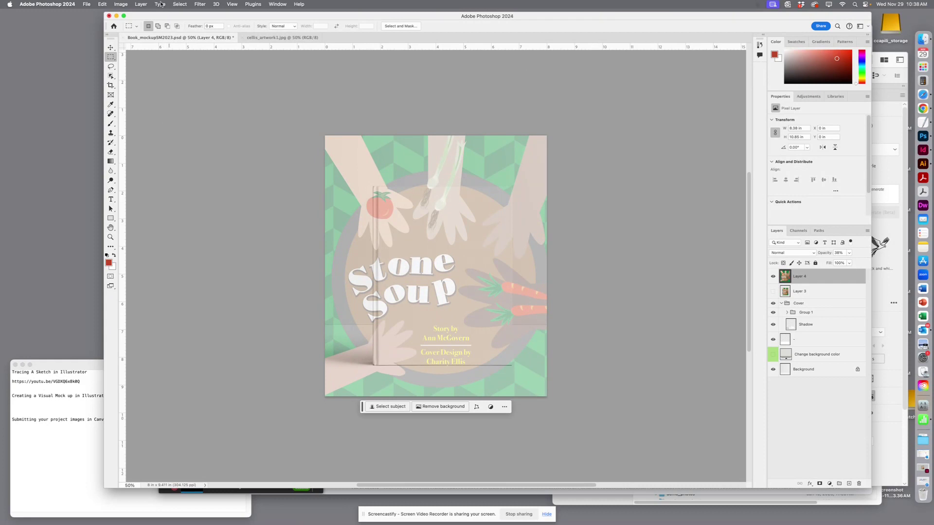
Step: Free Transform the pasted cover, shrinking it by its corners to roughly fit the book's front
click(103, 4)
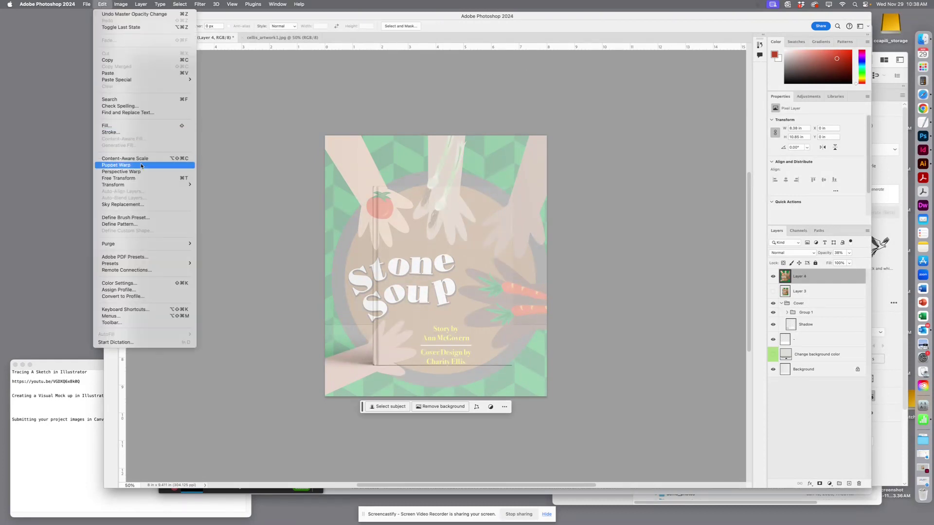
click(142, 179)
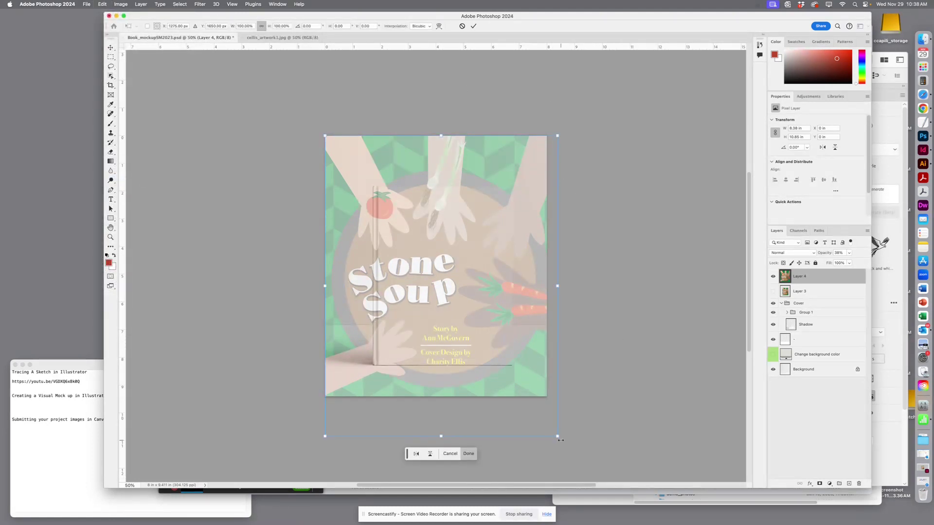
drag(558, 438, 511, 389)
key(super+equal)
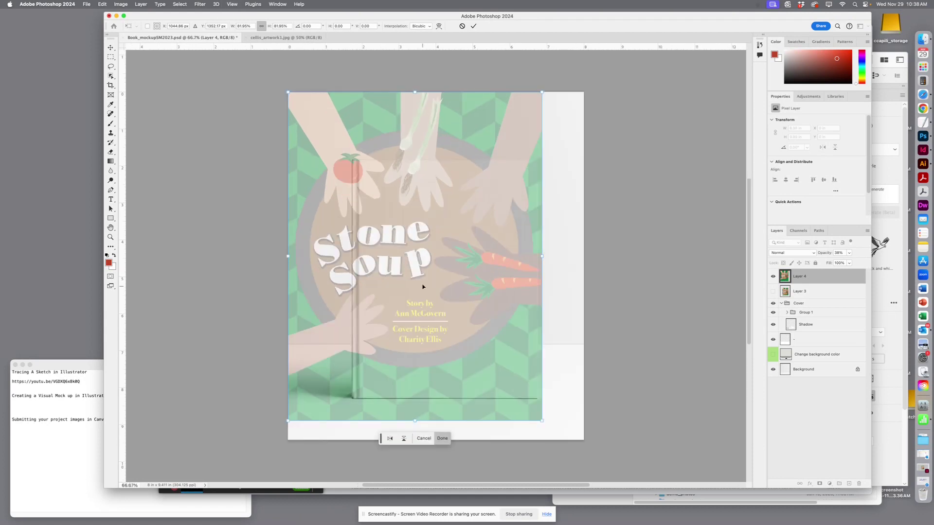
drag(287, 93, 326, 163)
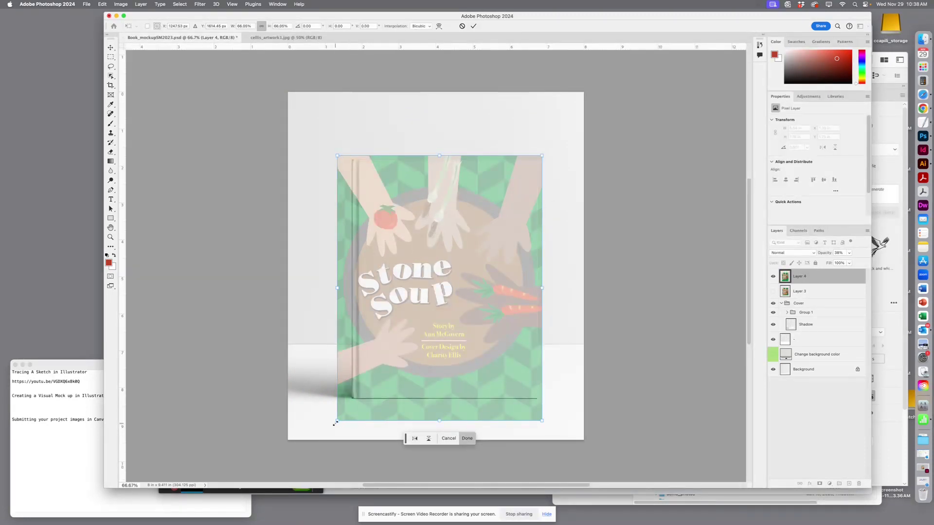
drag(337, 420, 346, 410)
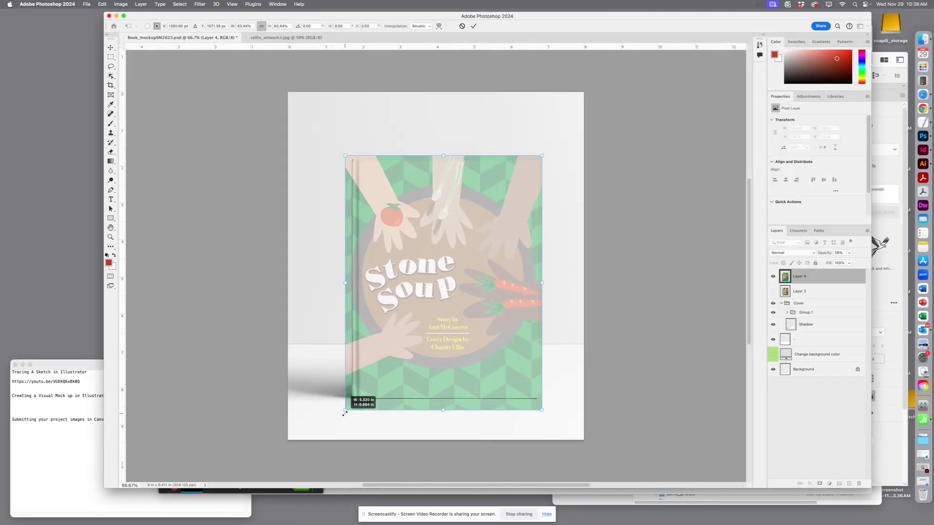
right_click(448, 253)
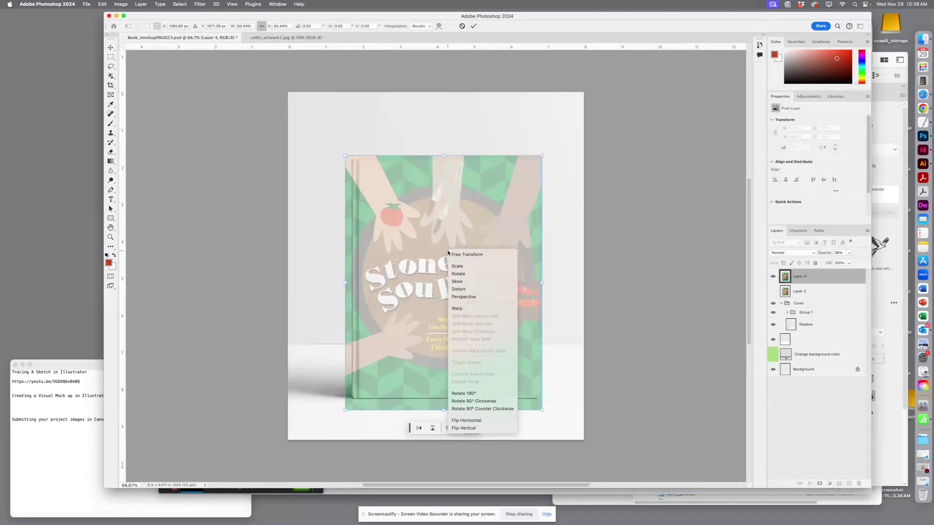
Step: Switch the transform to Distort and pin the cover's top corners onto the book's front
click(462, 289)
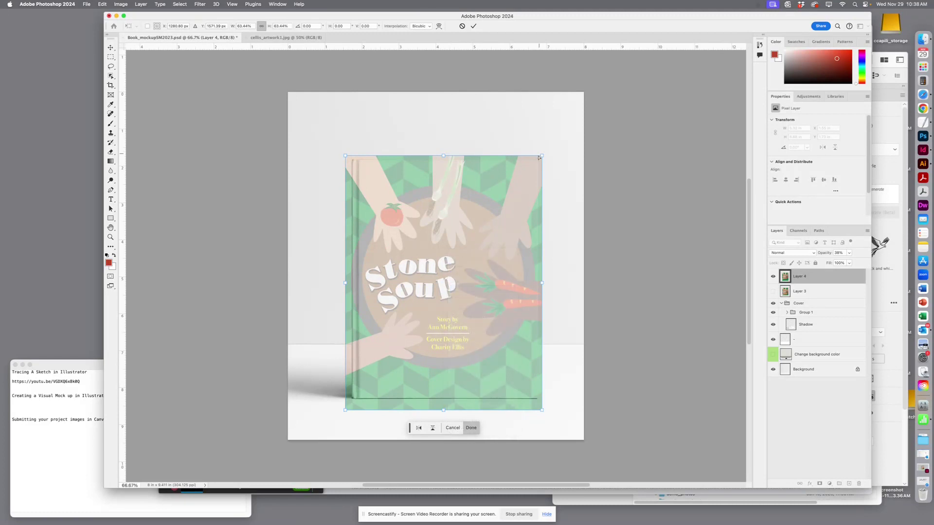
drag(539, 157, 430, 348)
key(super+equal)
key(super+equal)
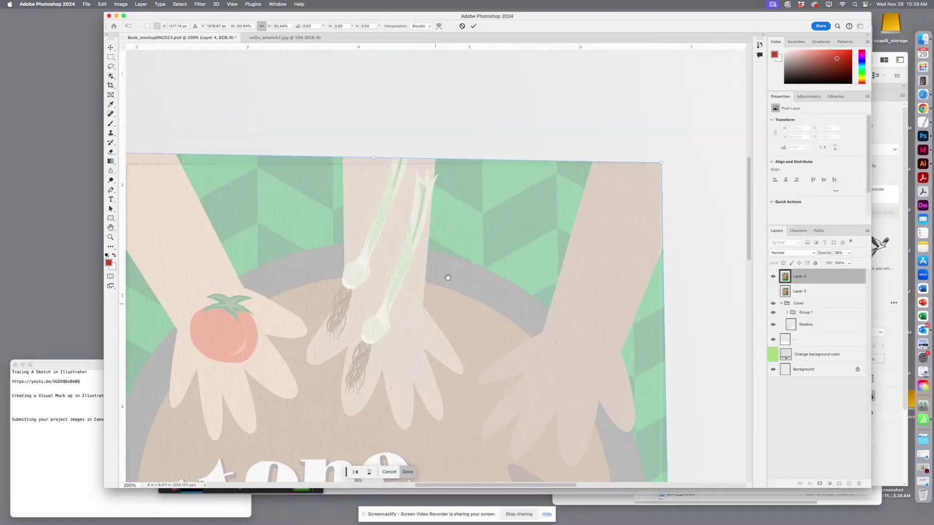
drag(444, 273, 623, 284)
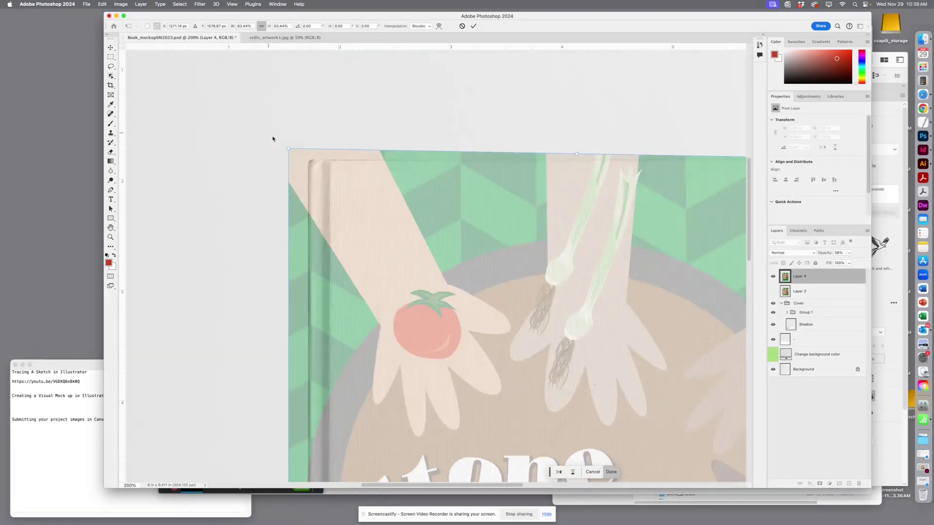
drag(290, 151, 310, 161)
drag(422, 246, 385, 60)
Step: Pin the cover's bottom-left and bottom-right corners to the book and commit the transform
drag(412, 330, 383, 137)
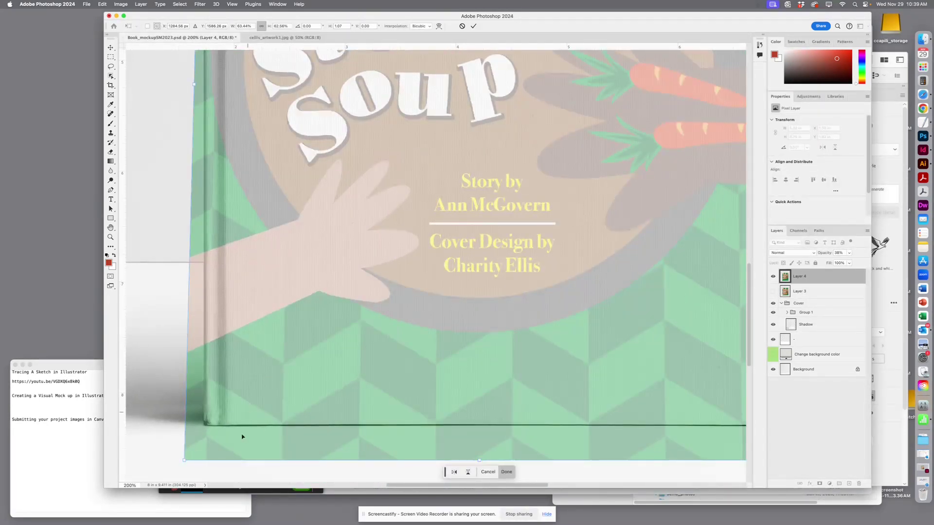
drag(185, 465, 205, 427)
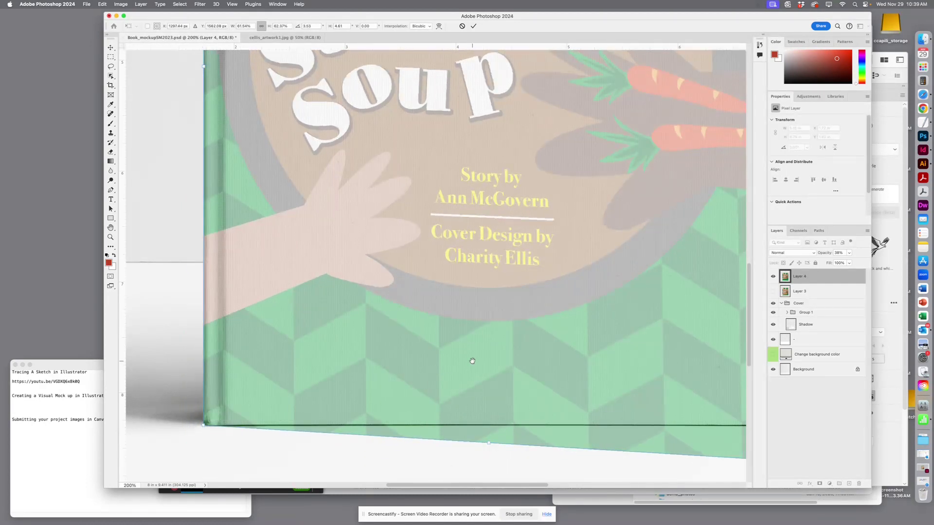
drag(471, 361, 287, 374)
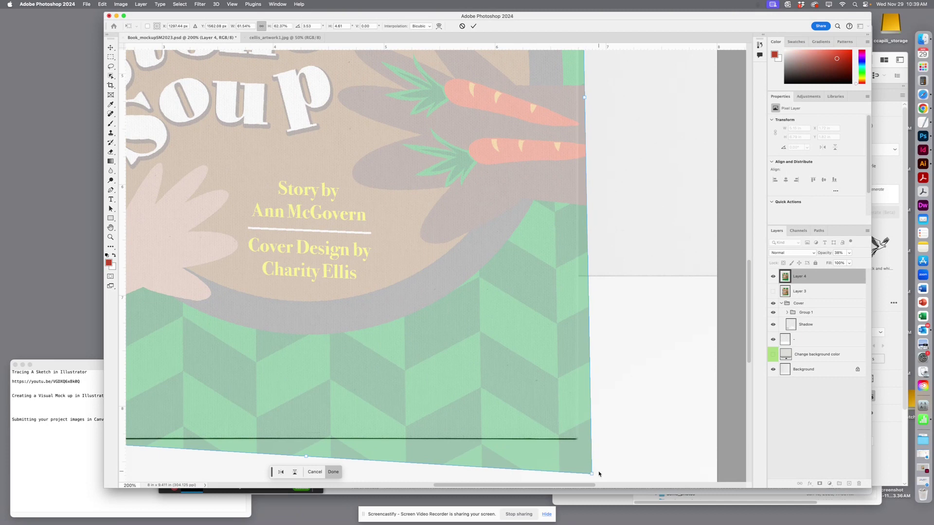
drag(593, 474, 579, 441)
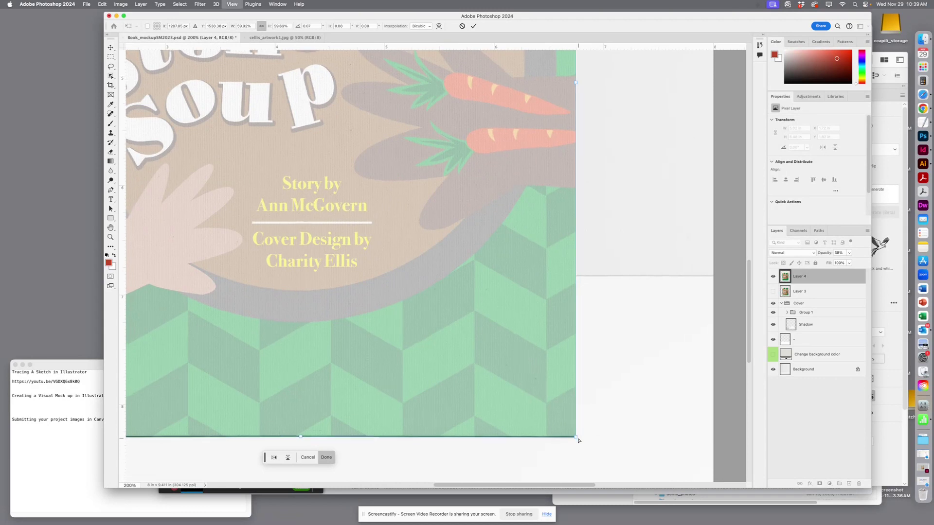
key(super+minus)
drag(476, 392, 606, 397)
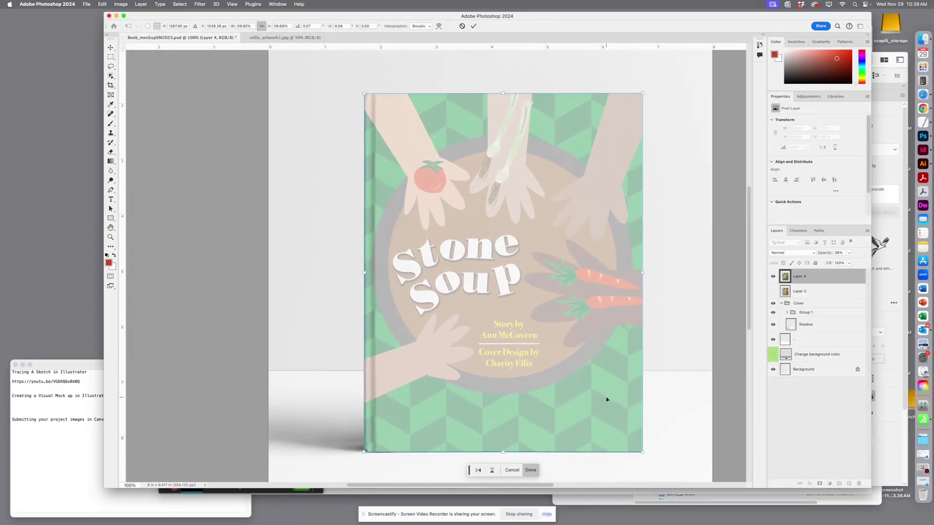
key(Return)
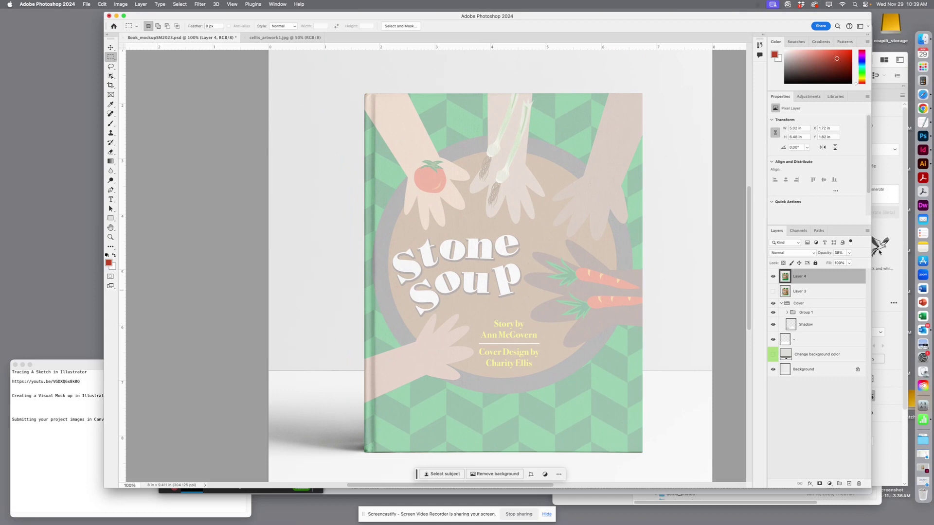
Step: Restore Layer 4's opacity to 100% and check the blank book beneath it
click(849, 253)
drag(844, 261, 890, 264)
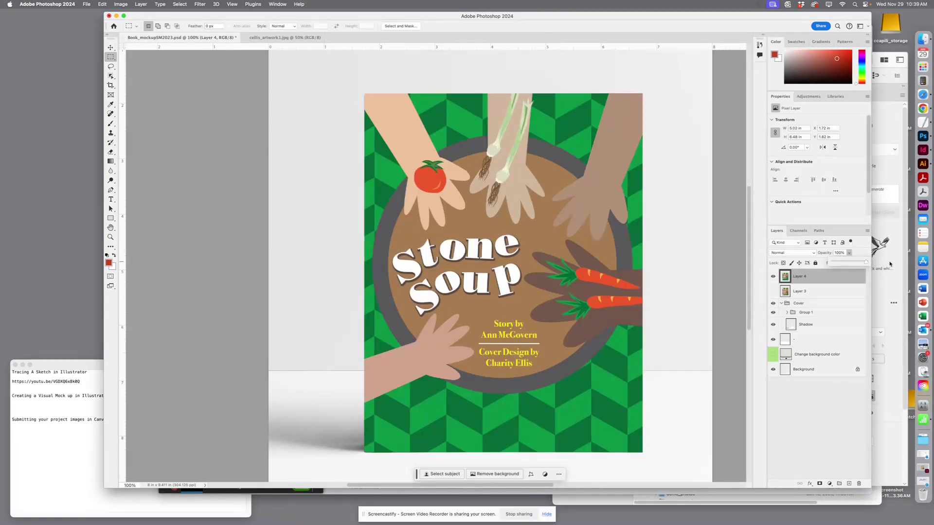
click(803, 278)
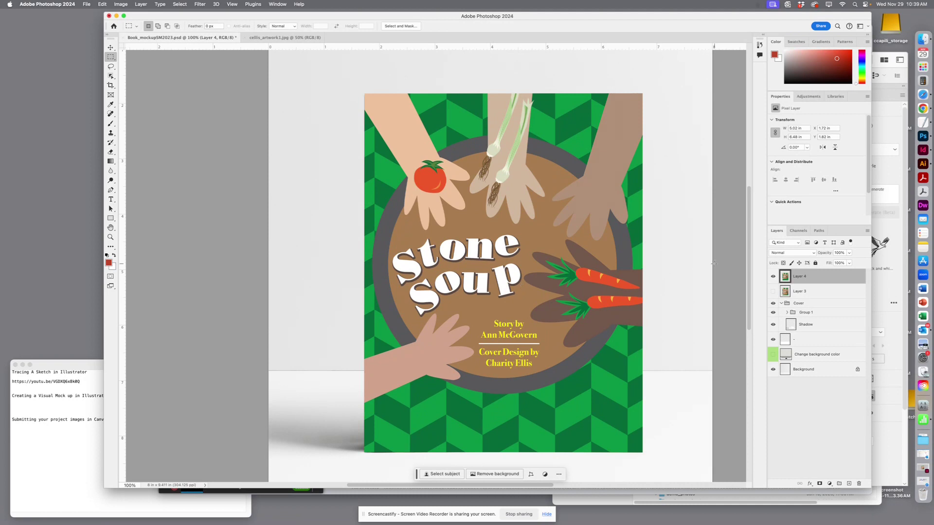
click(773, 277)
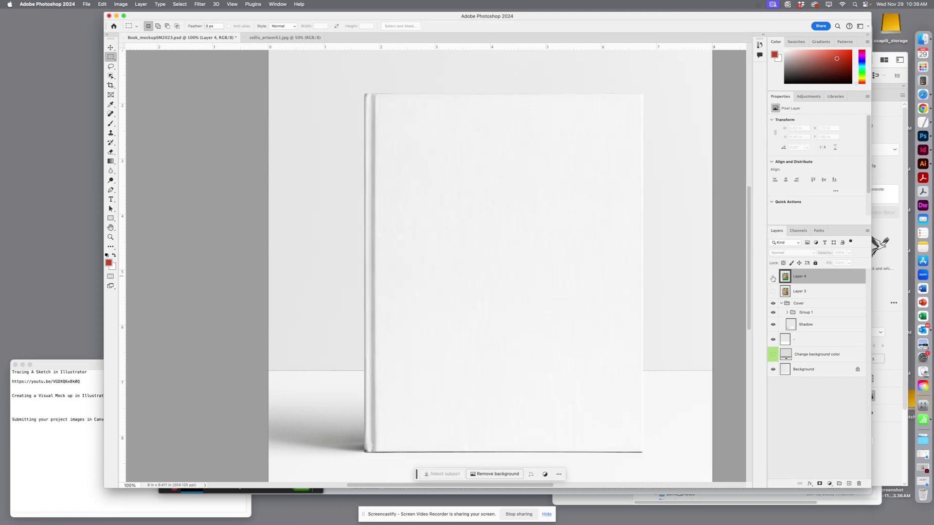
click(773, 276)
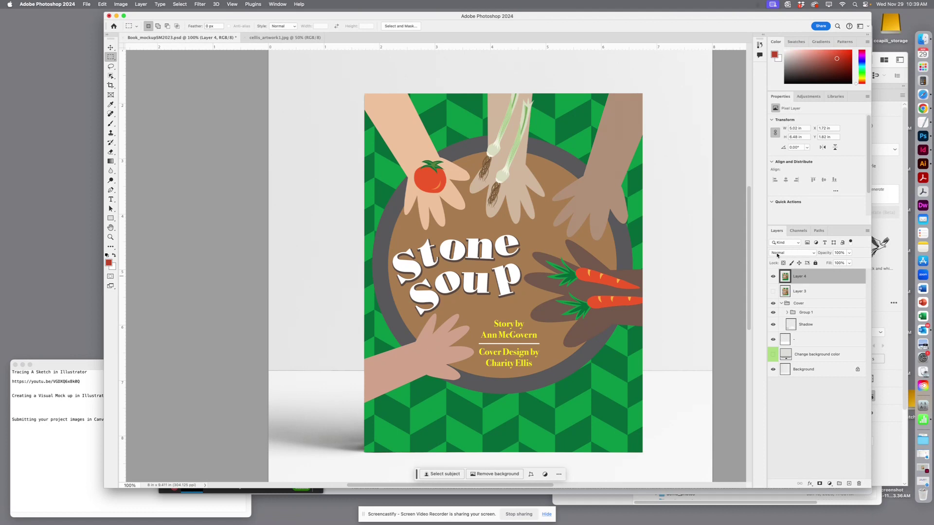
Step: Set Layer 4's blend mode to Multiply and save Book_mockupSM2023.psd
click(779, 253)
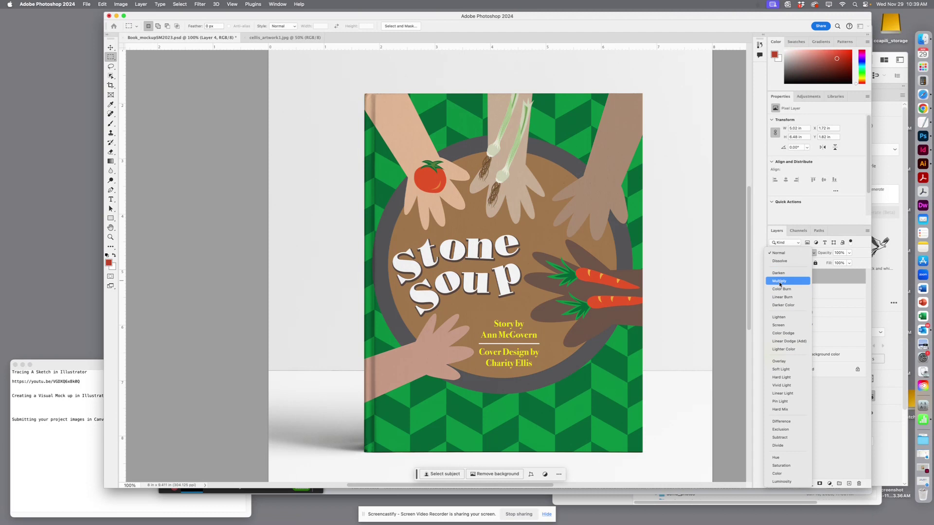
click(779, 281)
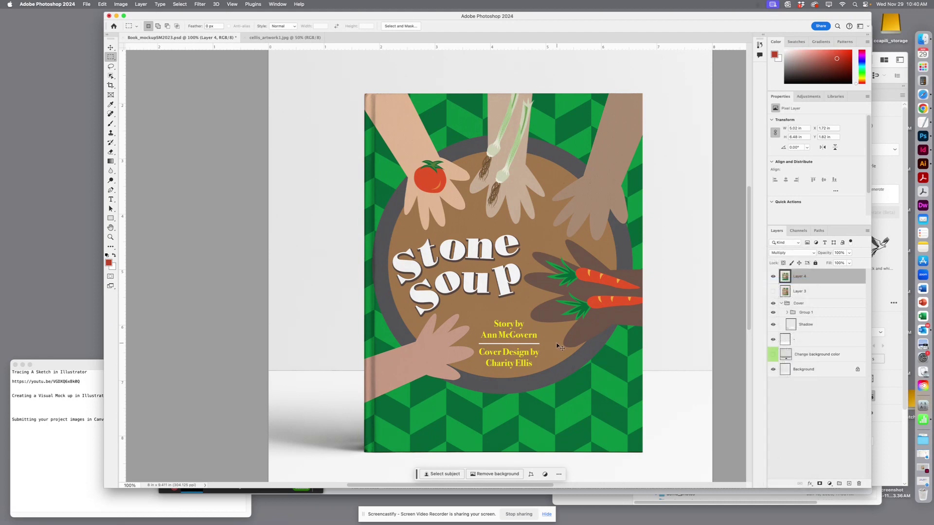
key(super+s)
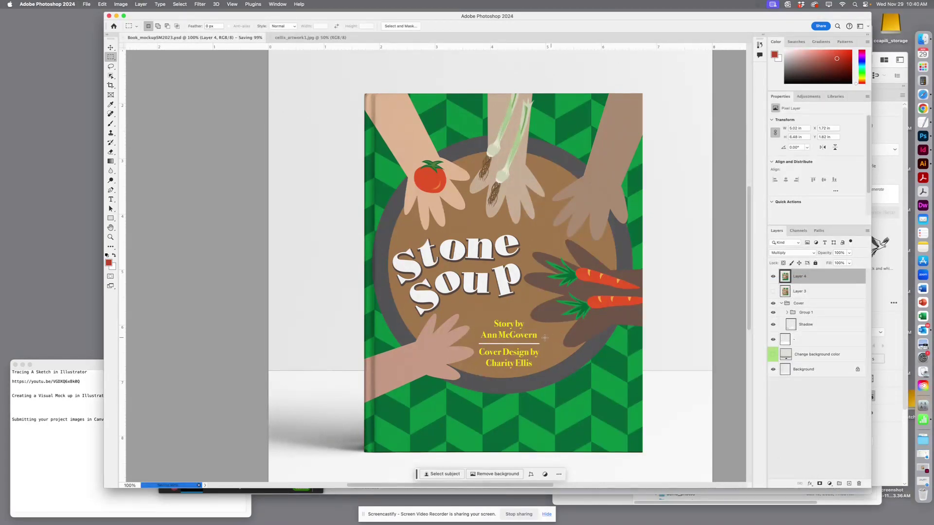
key(super+minus)
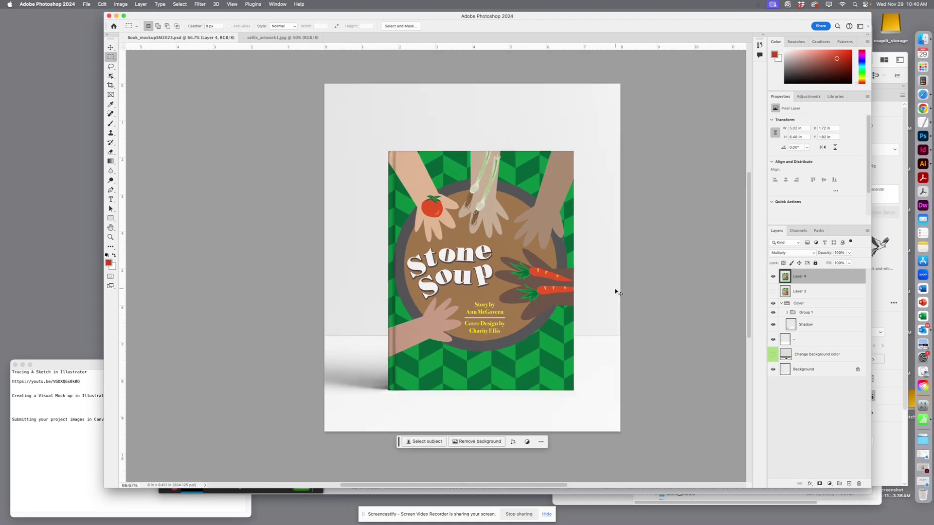
Step: Show the Change background color layer and try a tan fill colour
click(772, 355)
click(772, 356)
click(787, 355)
click(773, 355)
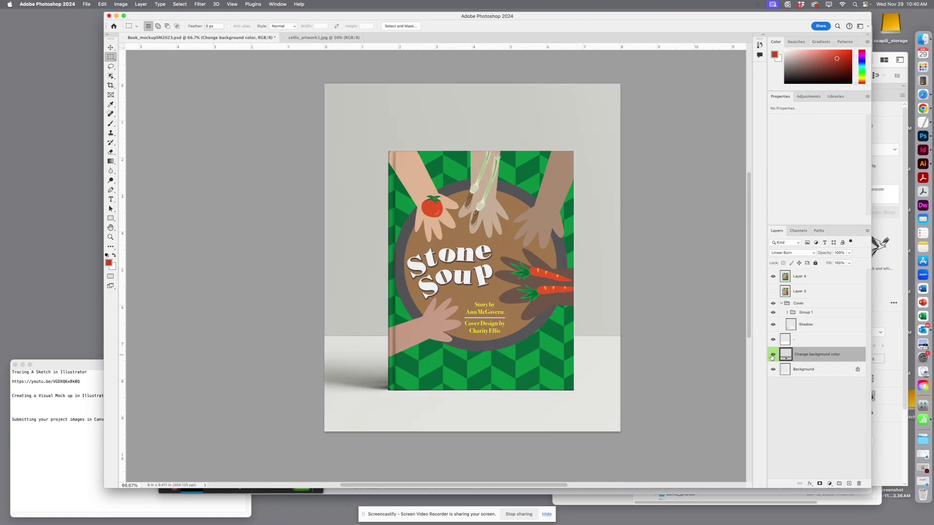
double_click(786, 354)
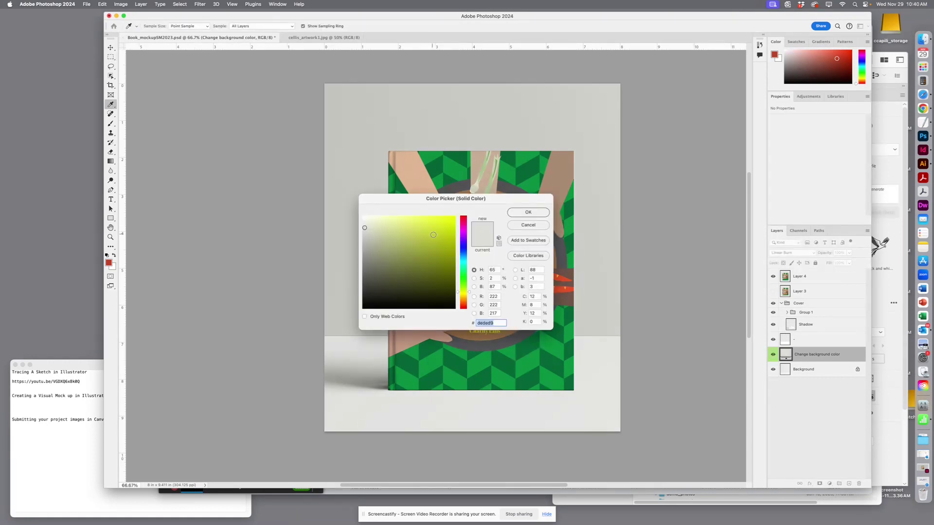
drag(434, 235, 412, 260)
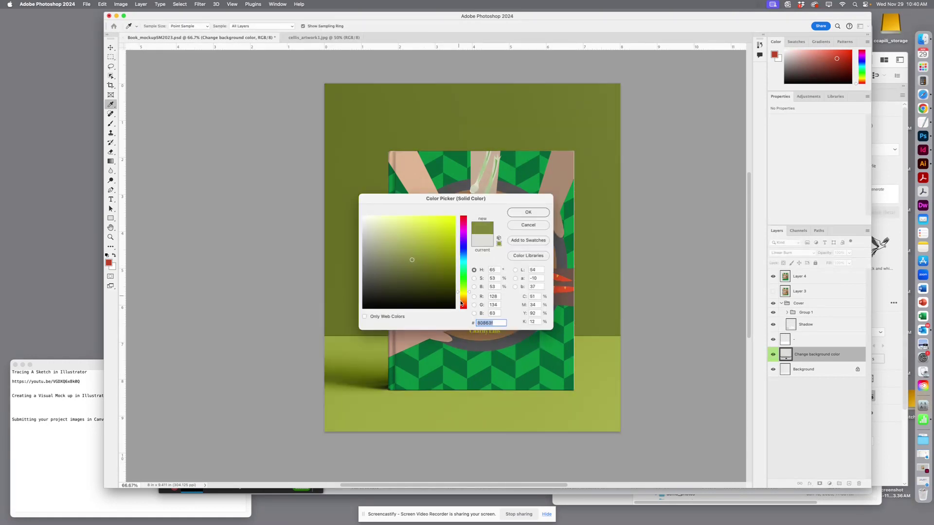
click(462, 303)
drag(437, 245, 405, 238)
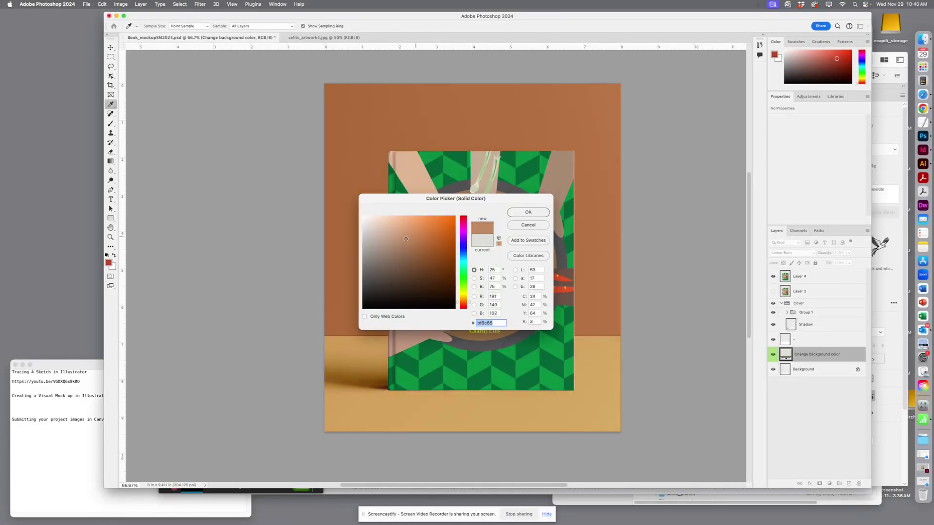
click(530, 212)
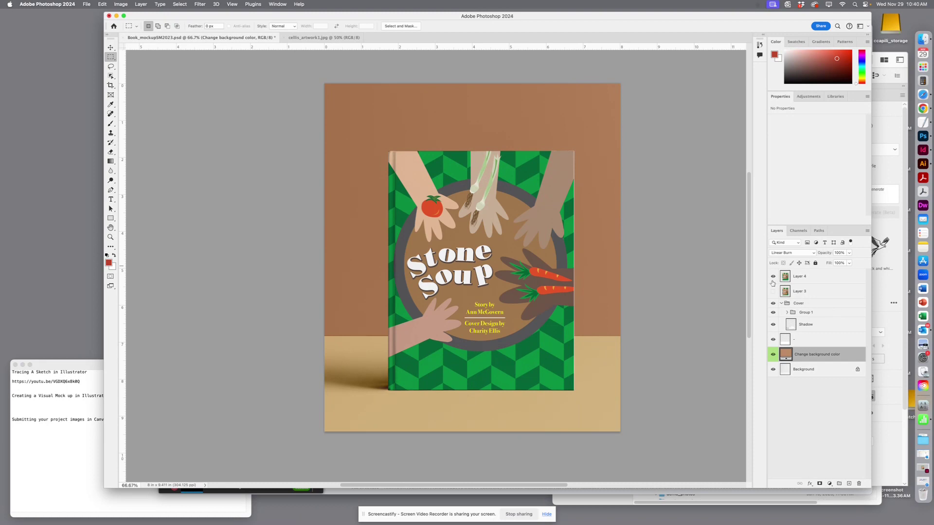
Step: Change the background fill to a near-white tone (RGB 246, 243, 240)
double_click(786, 355)
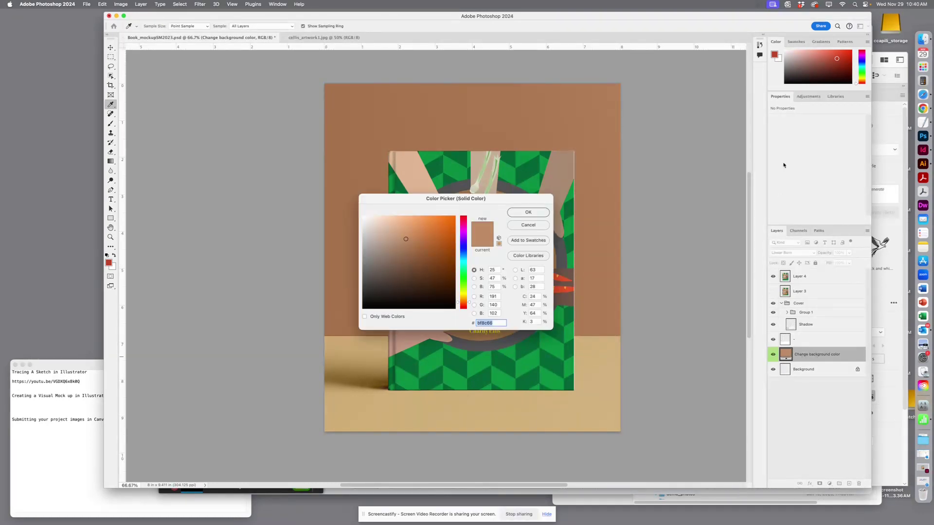
drag(425, 228, 365, 219)
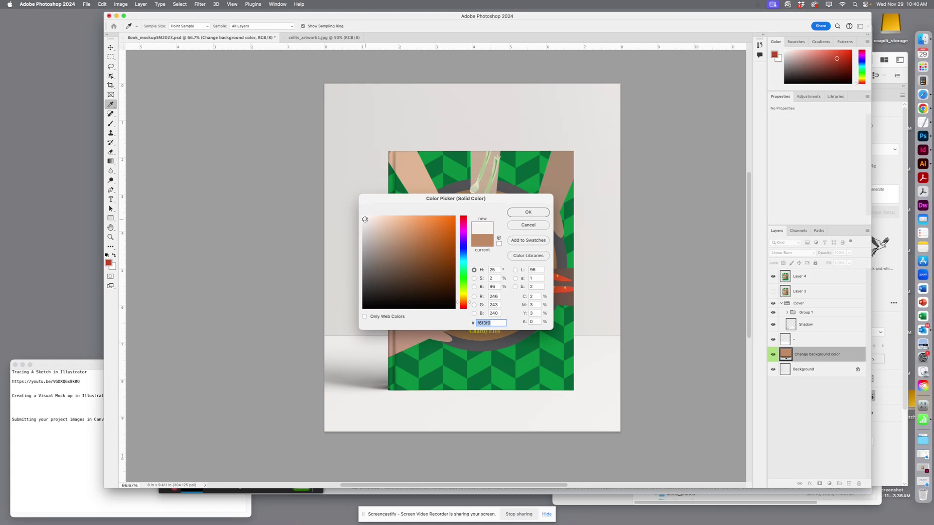
click(527, 212)
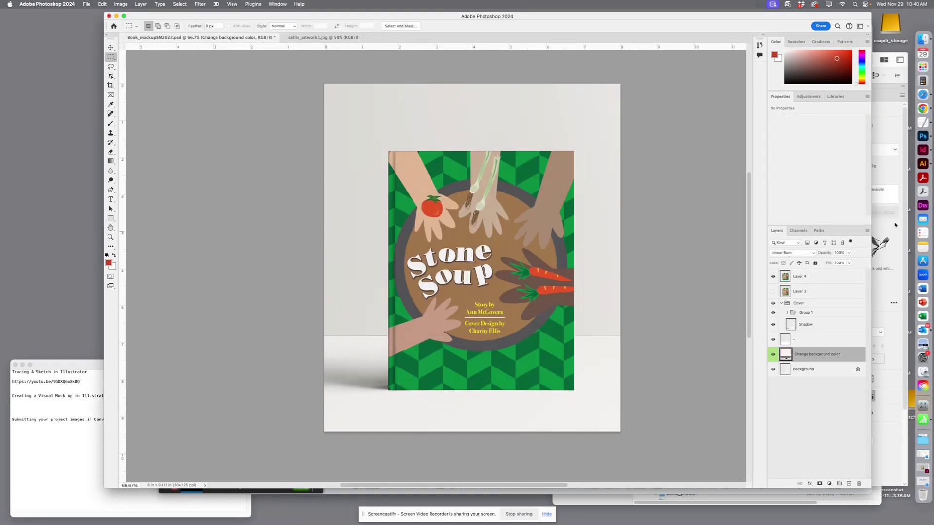
Step: Save the PSD, then set up a JPEG copy named Book_mockupSM2023.jpg without ' copy'
key(super+s)
click(86, 4)
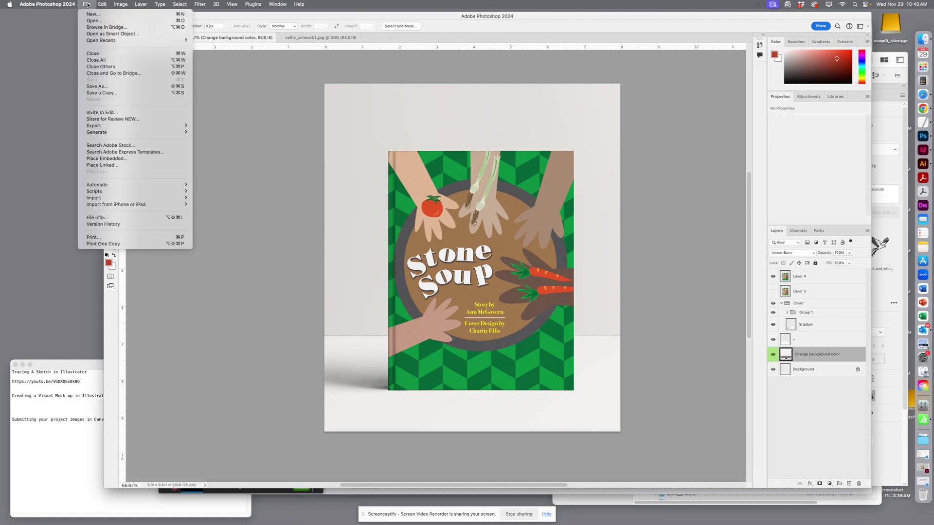
click(115, 94)
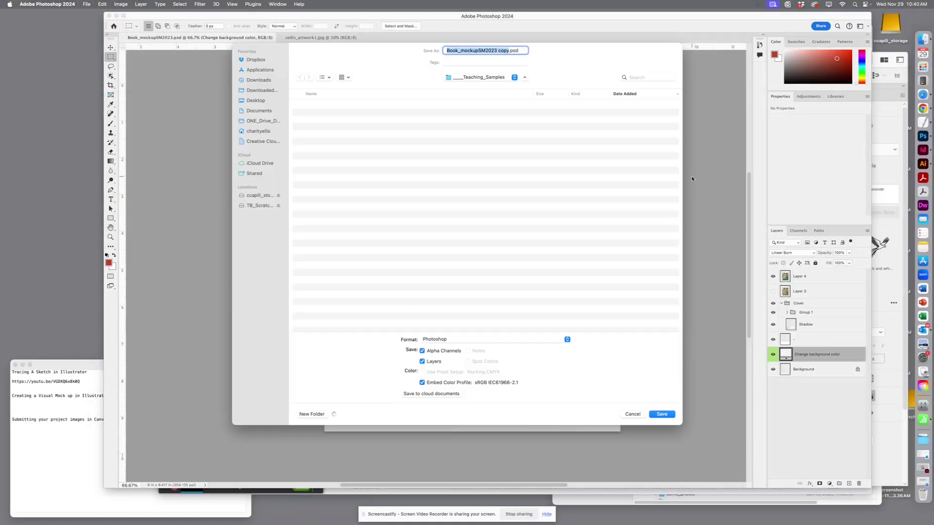
click(441, 339)
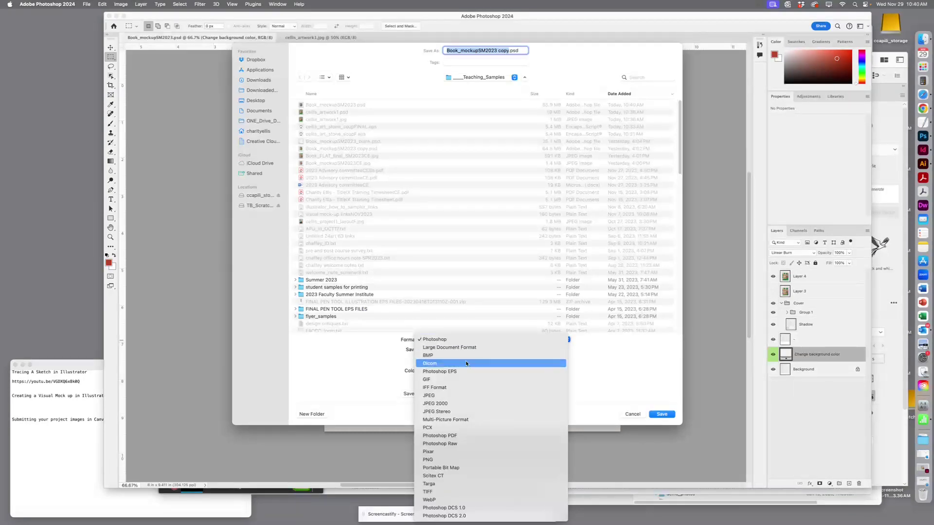
click(436, 396)
key(Right)
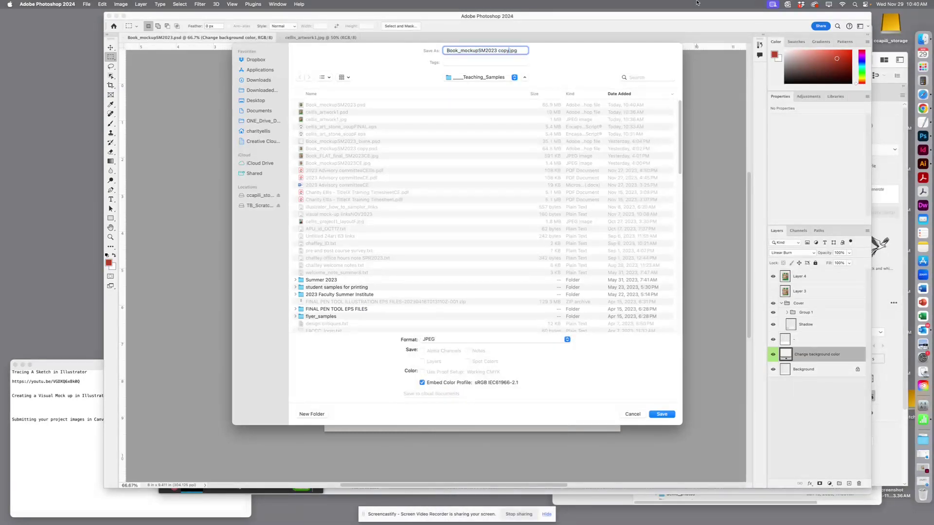
key(BackSpace)
key(BackSpace)
key(BackSpace)
key(BackSpace)
key(BackSpace)
Step: Save the JPEG with default quality options and reopen Book_mockupSM2023.jpg
click(653, 412)
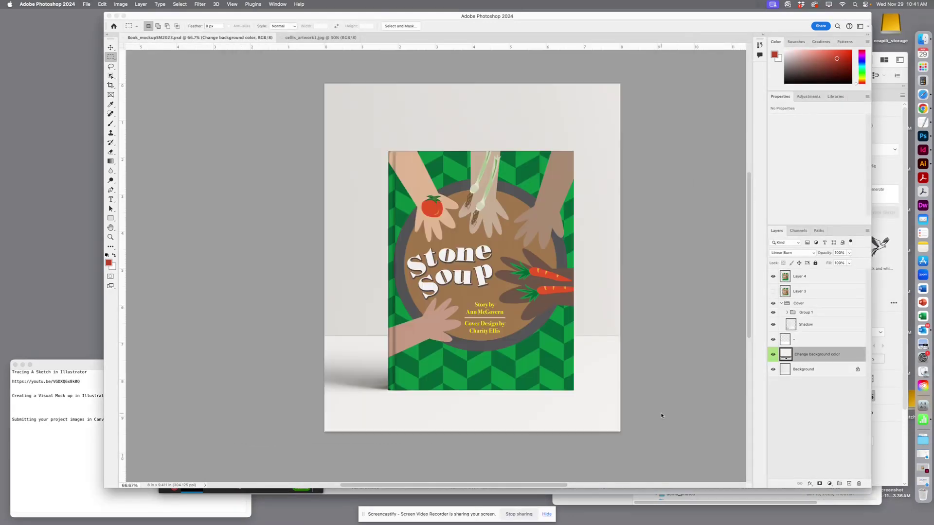
click(503, 154)
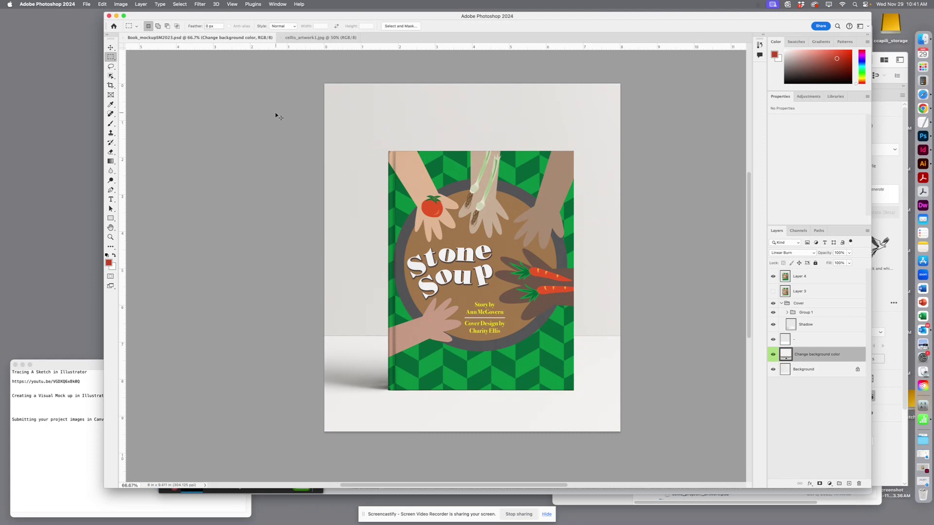
key(super+o)
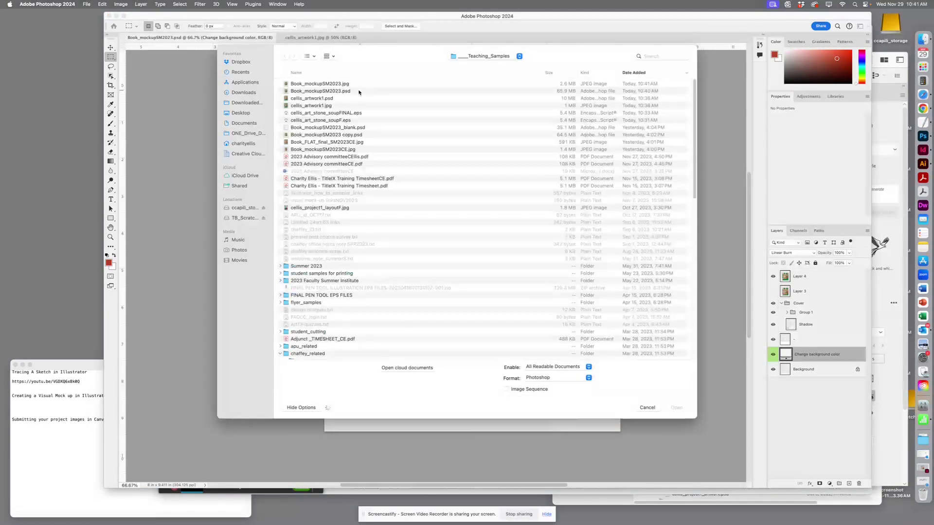
click(335, 83)
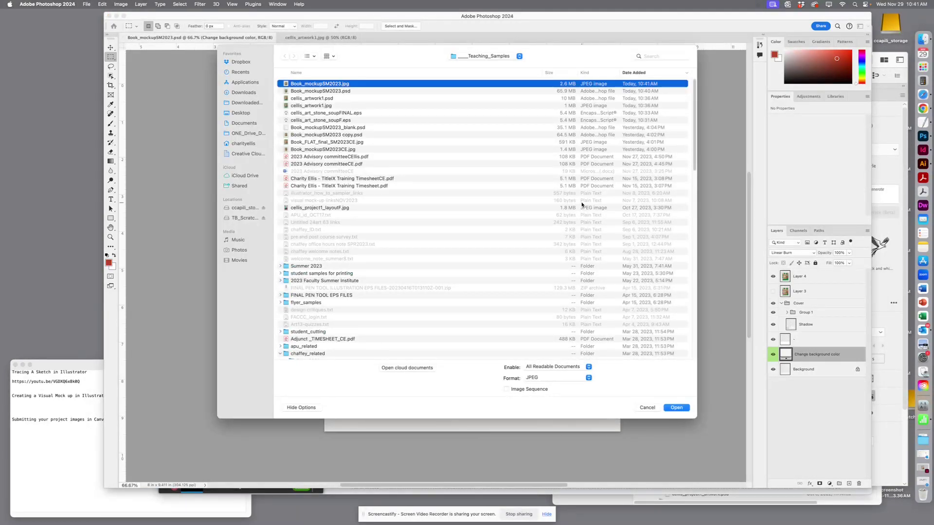
click(677, 407)
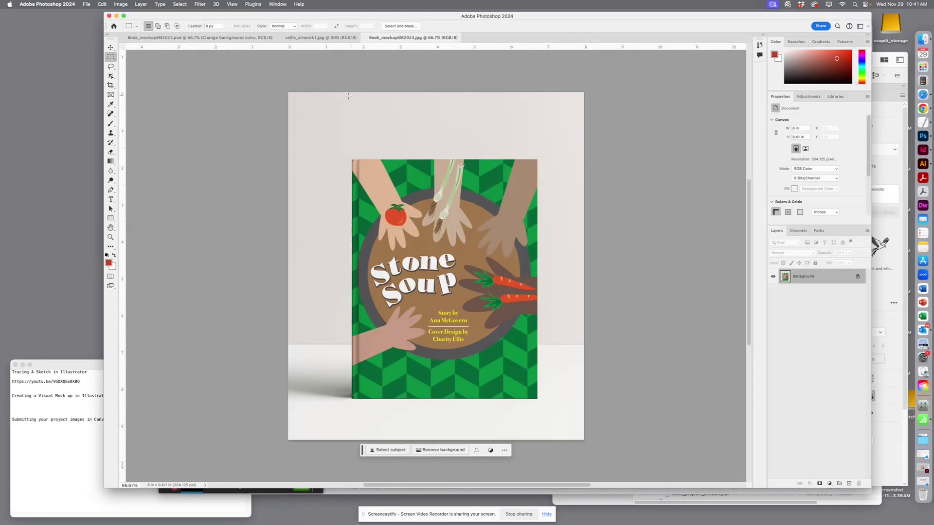
Step: Deselect in cellis_artwork1.jpg, close the layered PSD, and return to the mock-up JPEG
click(321, 38)
click(405, 88)
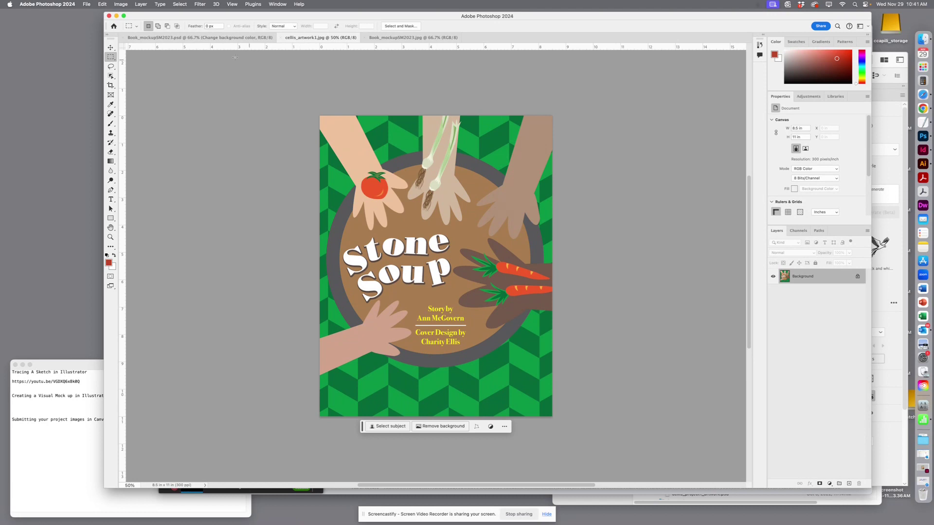
click(204, 38)
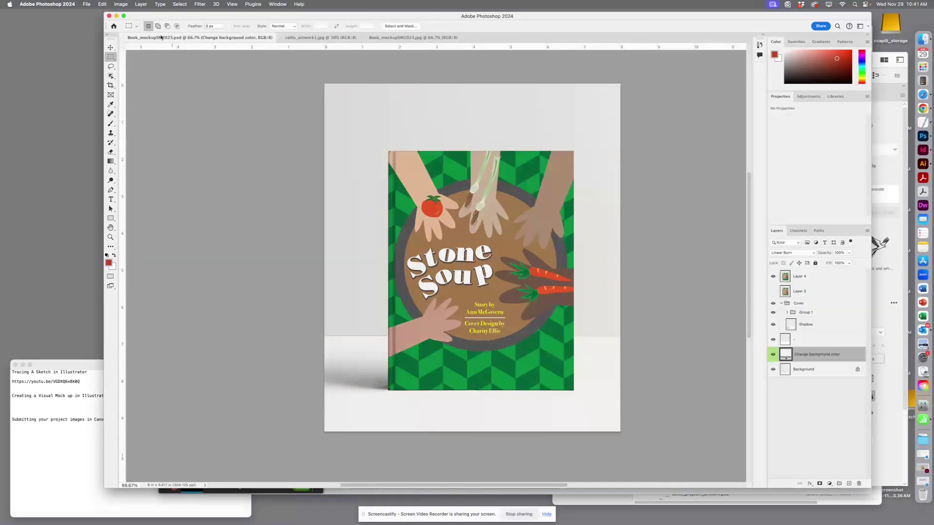
click(123, 38)
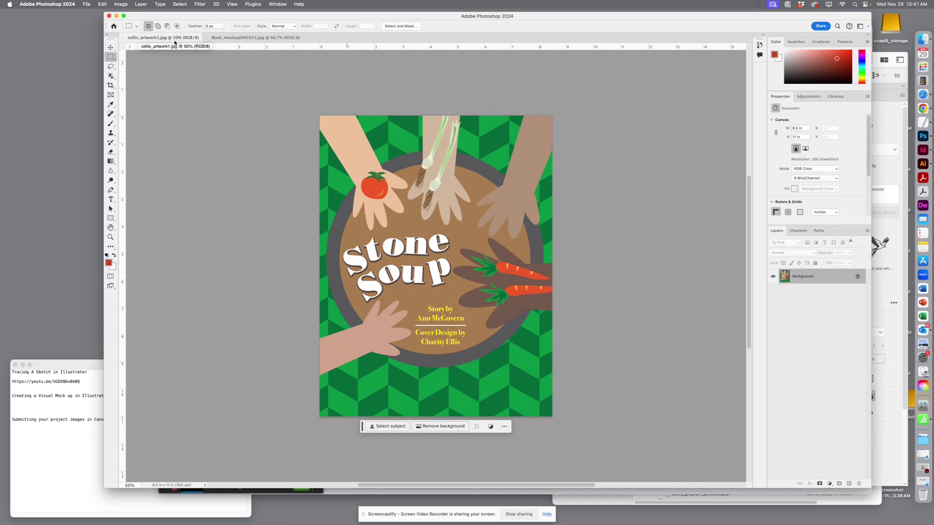
click(227, 38)
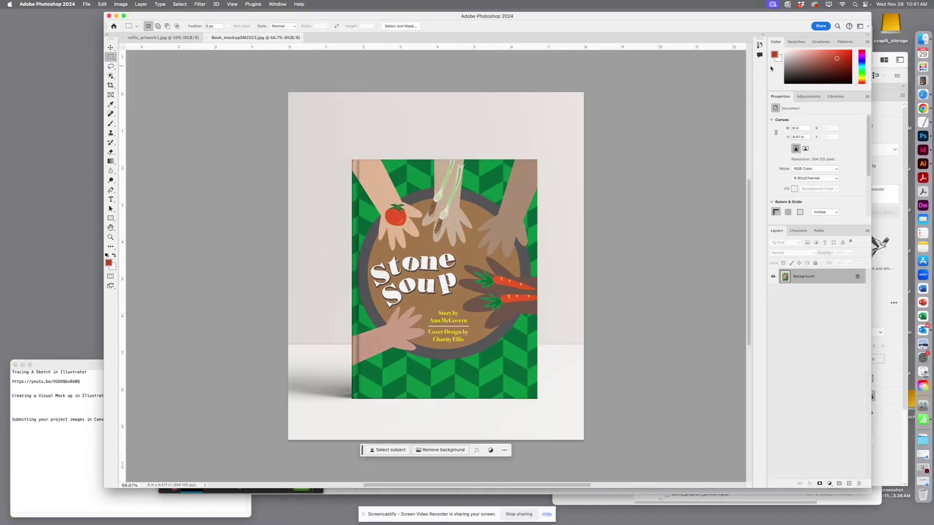
click(922, 168)
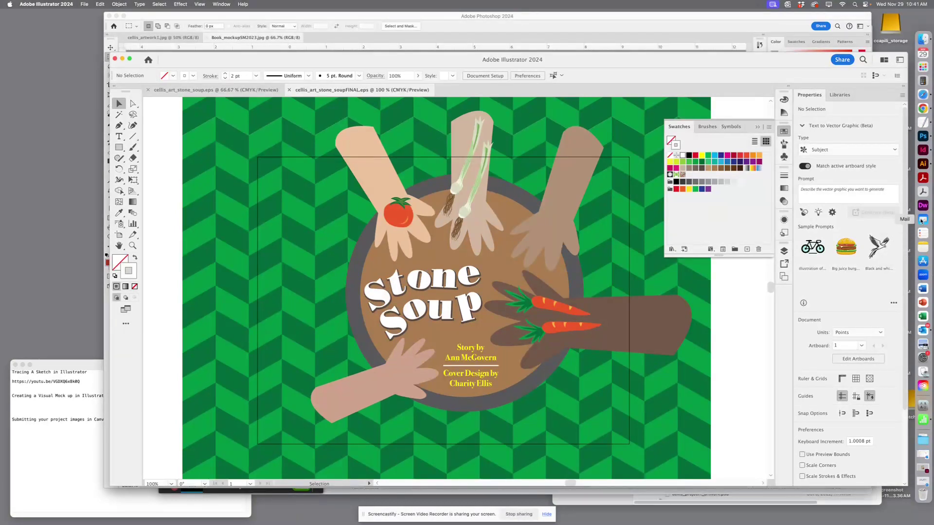
Step: Bring Illustrator forward from the Dock to view cellis_art_stone_soupFINAL.eps
click(924, 137)
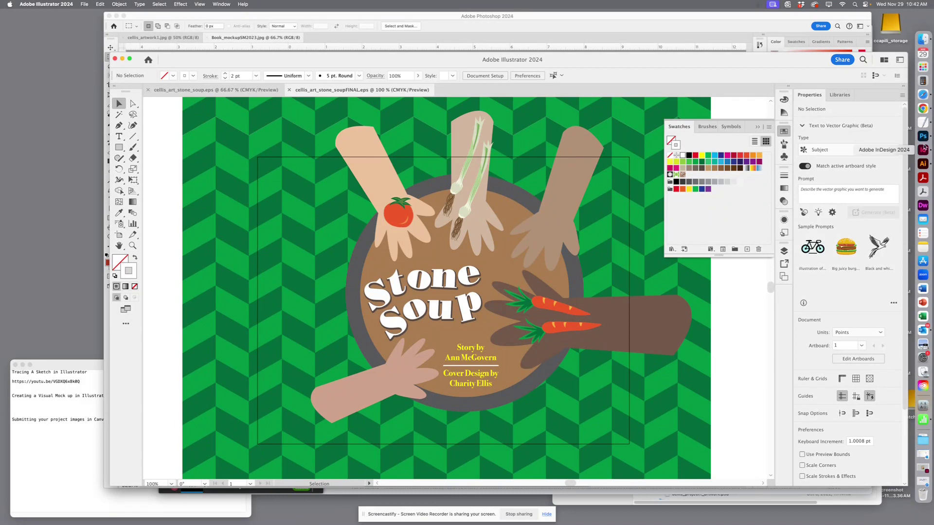
Step: Switch back to Photoshop from the Dock to view the flattened Book_mockupSM2023.jpg
click(924, 137)
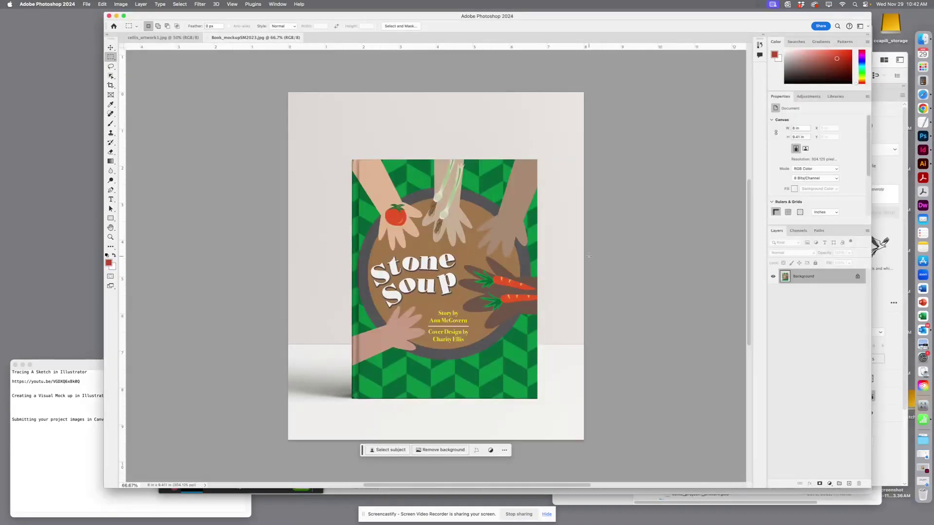